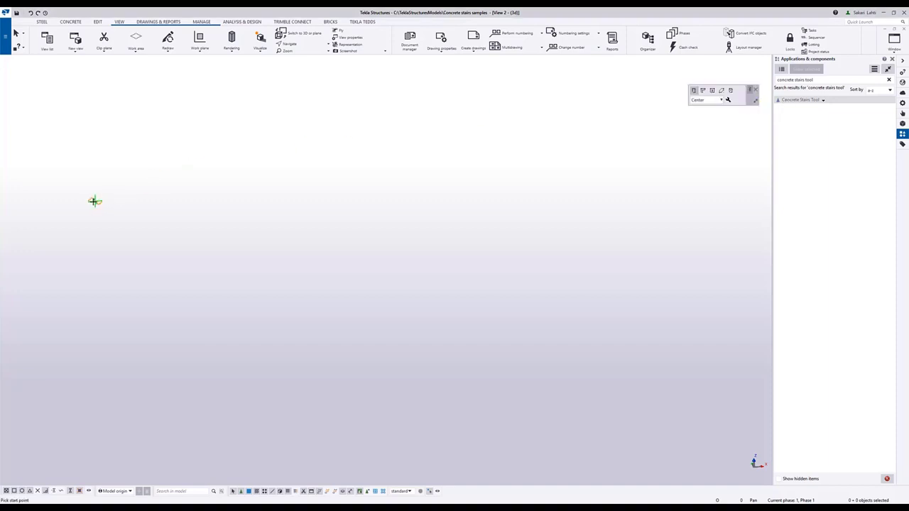
Create a straight stair and a second stair with a landing by picking their points
left_click(91, 206)
left_click(290, 191)
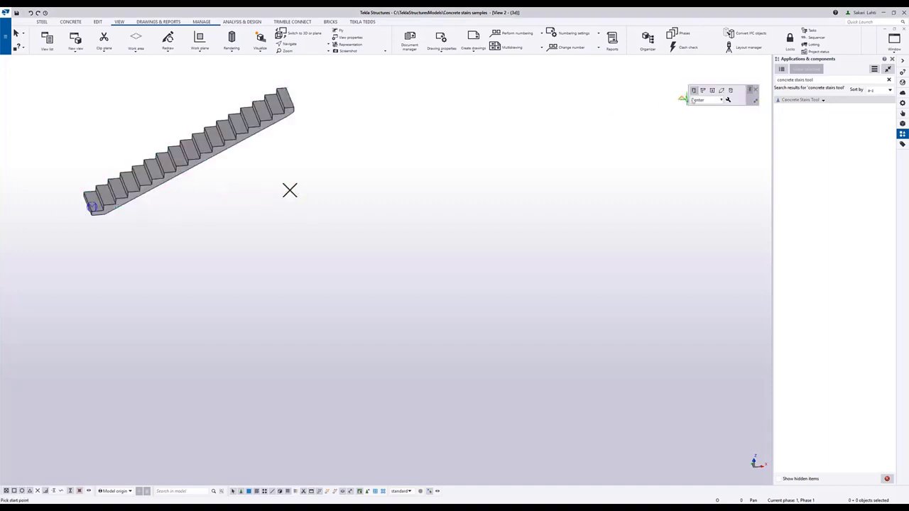
left_click(121, 360)
left_click(149, 429)
left_click(259, 315)
Switch stair shape and create a third, U-shaped stair from four points
left_click(712, 90)
left_click(436, 257)
left_click(400, 163)
left_click(544, 150)
left_click(582, 200)
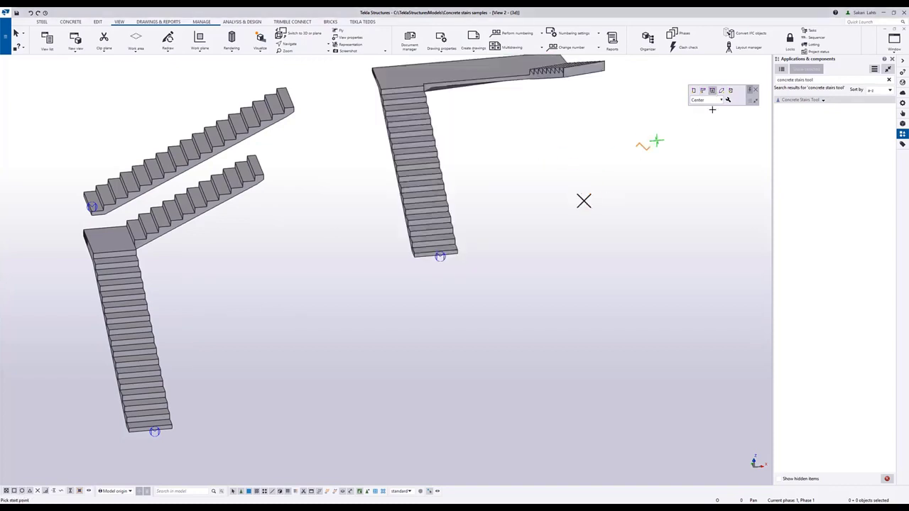
Create a spiral stair from its centre, radius and end points
left_click(721, 90)
left_click(565, 378)
left_click(641, 372)
left_click(534, 251)
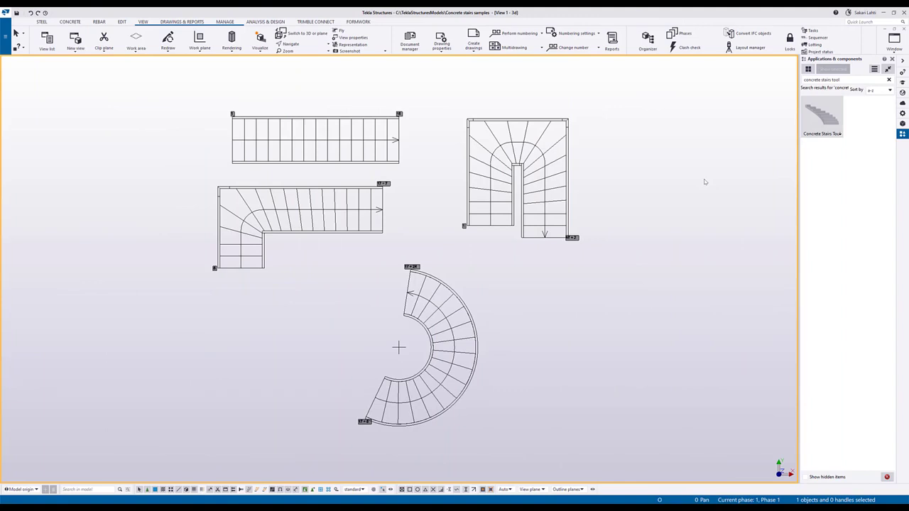
Create a straight stair about 3920.01 long from the top outline's left end to its right end
left_click(821, 119)
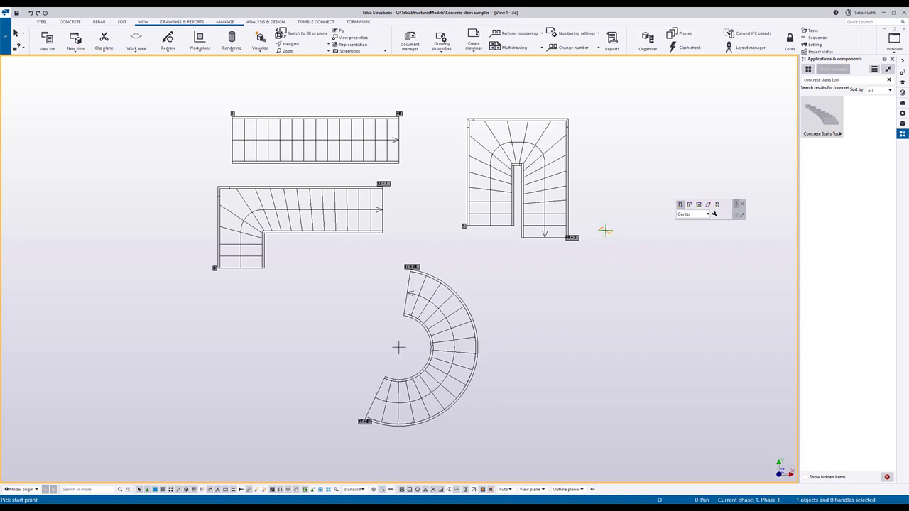
left_click(232, 138)
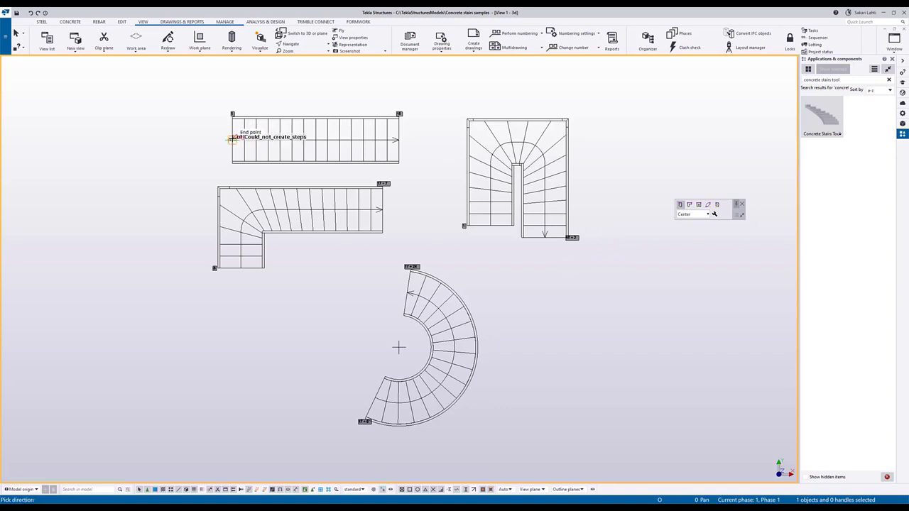
left_click(398, 140)
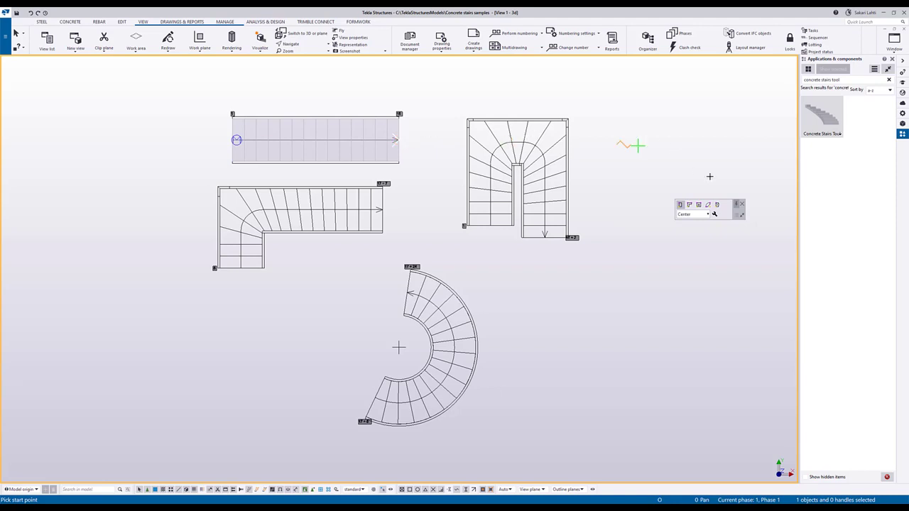
Create a Right-aligned L-shaped stair over the L outline's three corners
left_click(689, 204)
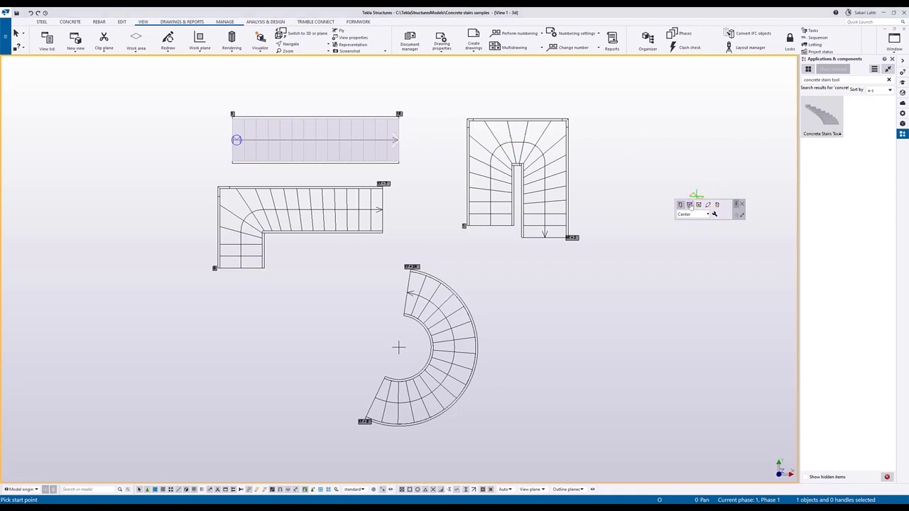
left_click(217, 267)
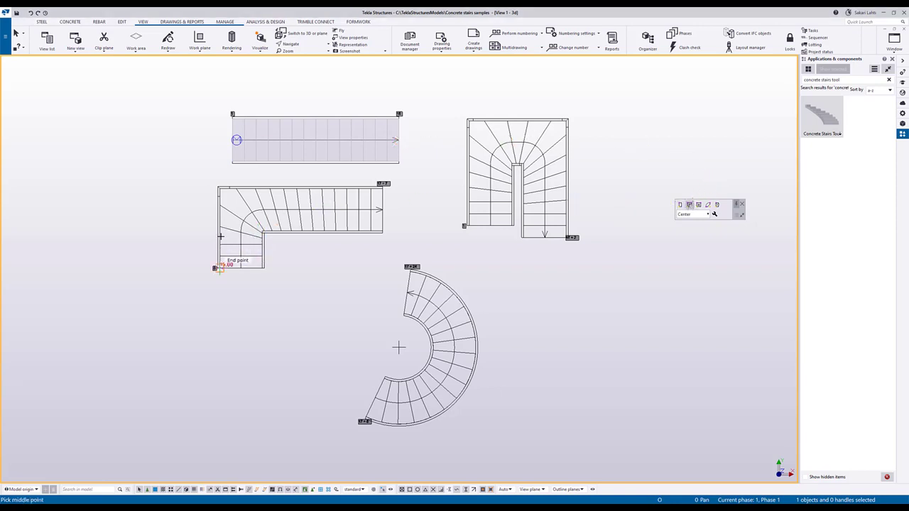
left_click(219, 189)
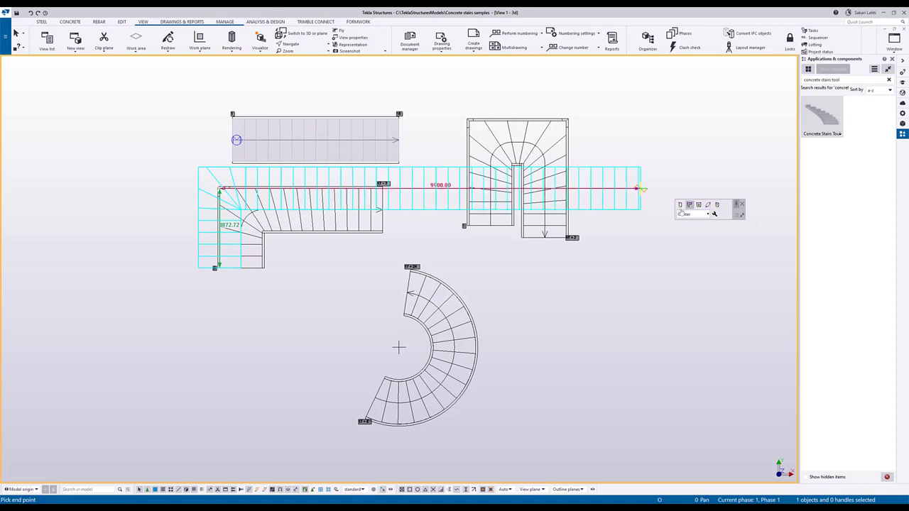
left_click(691, 215)
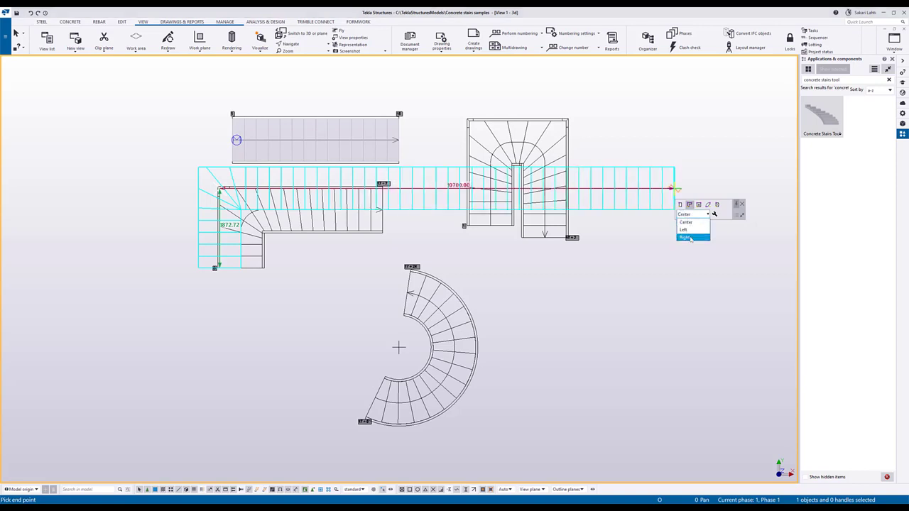
left_click(689, 238)
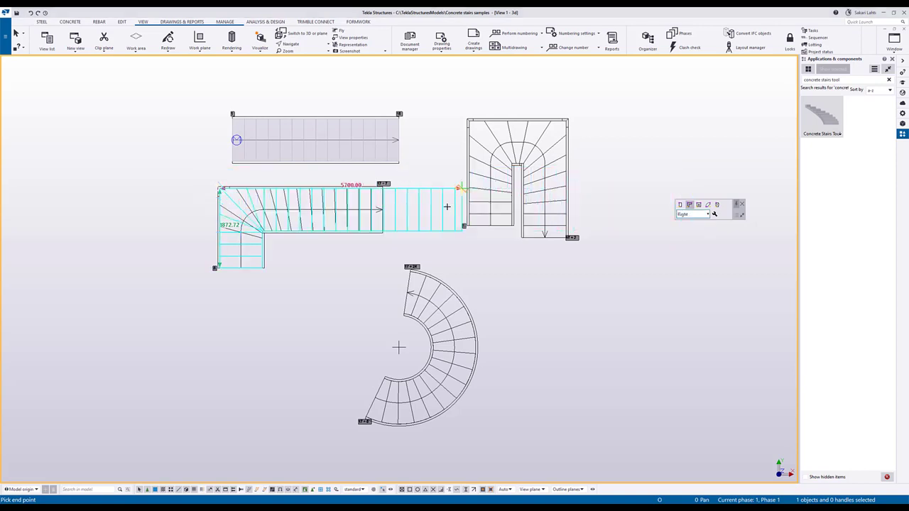
left_click(381, 189)
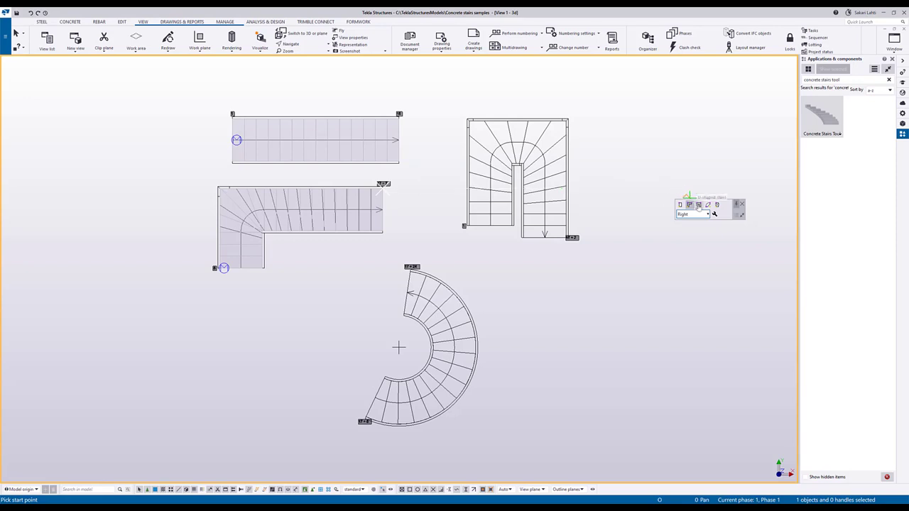
Create a U-shaped stair from the outline's start, middle and end points
left_click(698, 205)
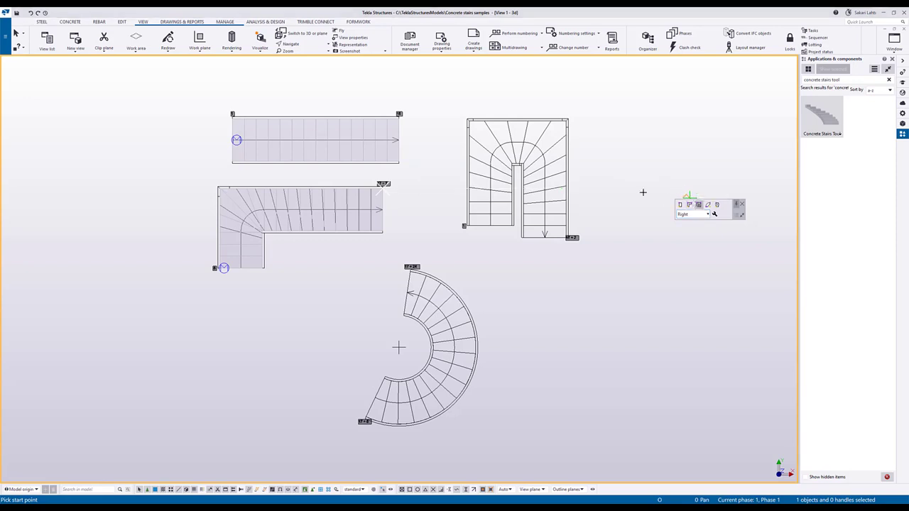
left_click(468, 226)
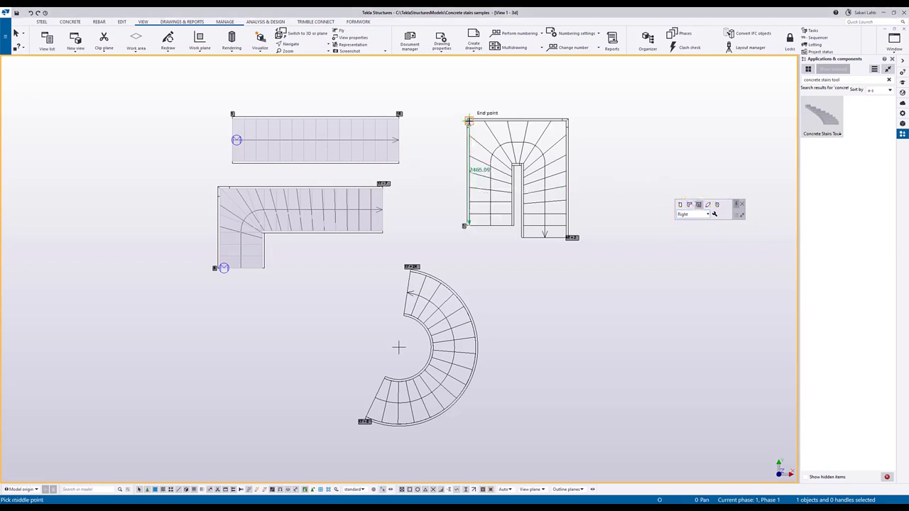
left_click(566, 121)
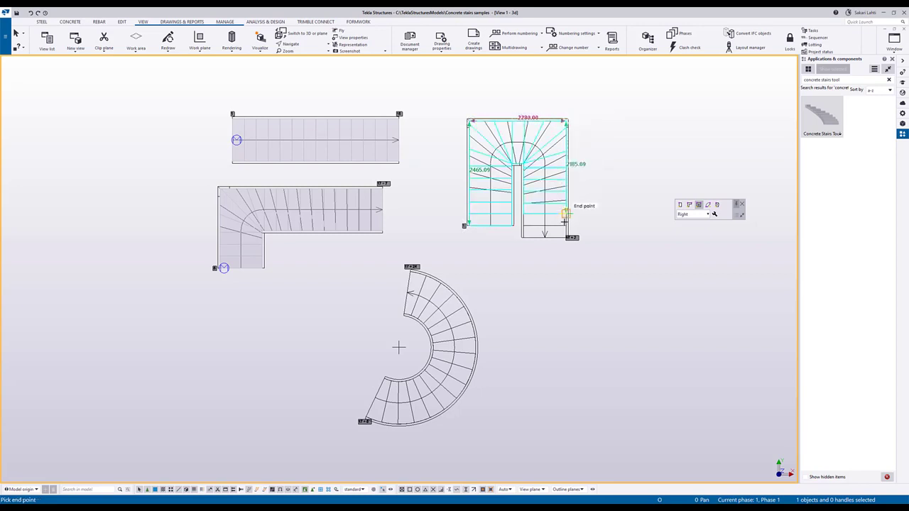
left_click(566, 236)
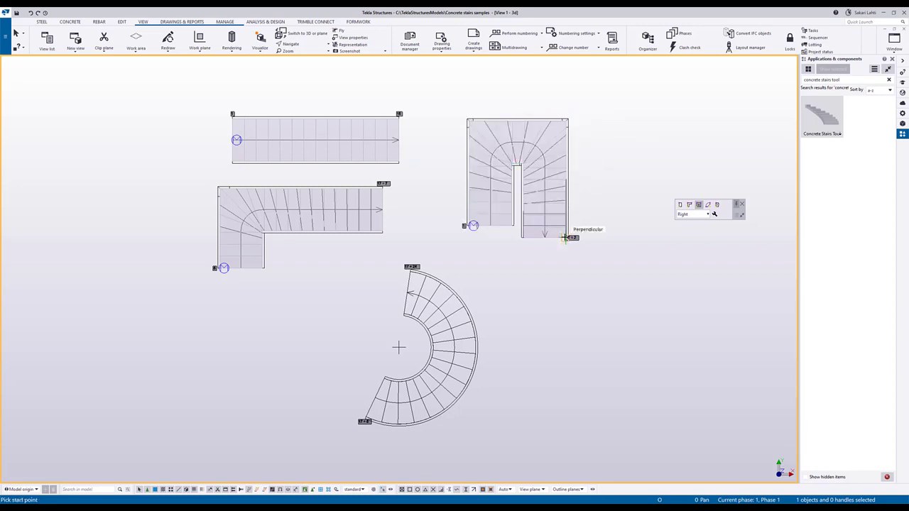
Pick the arc's centre and radius point, then give the spiral stair a 2500 height
left_click(708, 205)
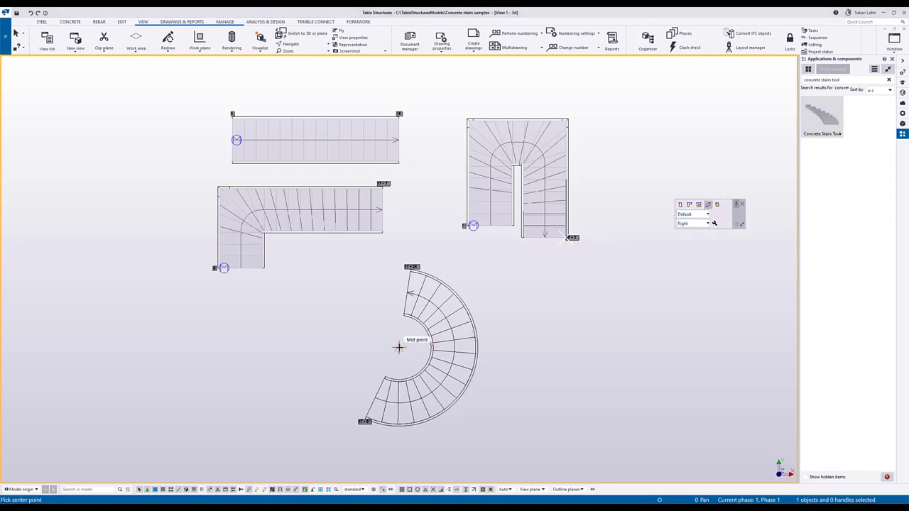
left_click(398, 347)
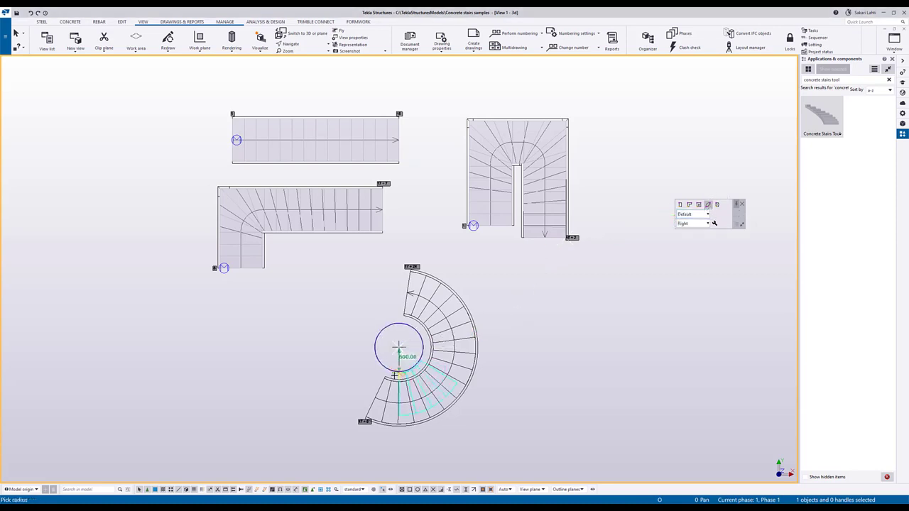
scroll(384, 380, "up", 1)
left_click(384, 379)
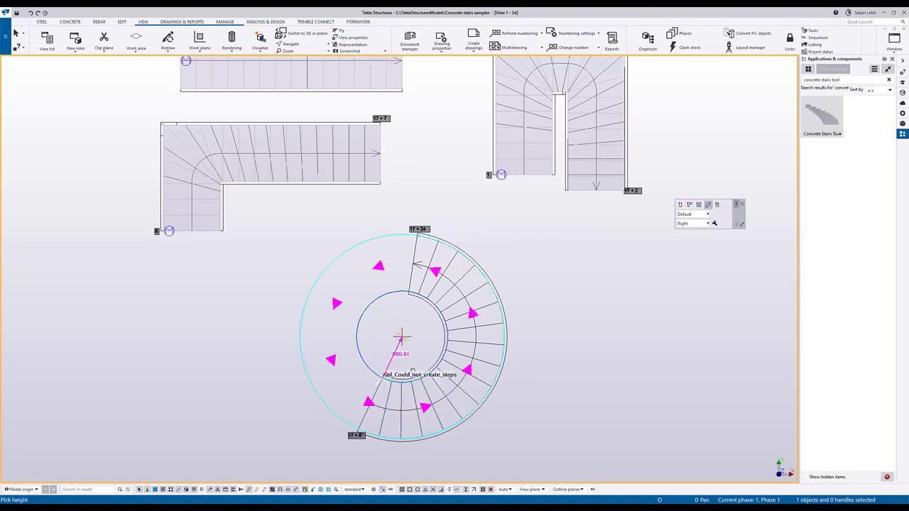
middle_click_drag(414, 370, 422, 308, "ctrl")
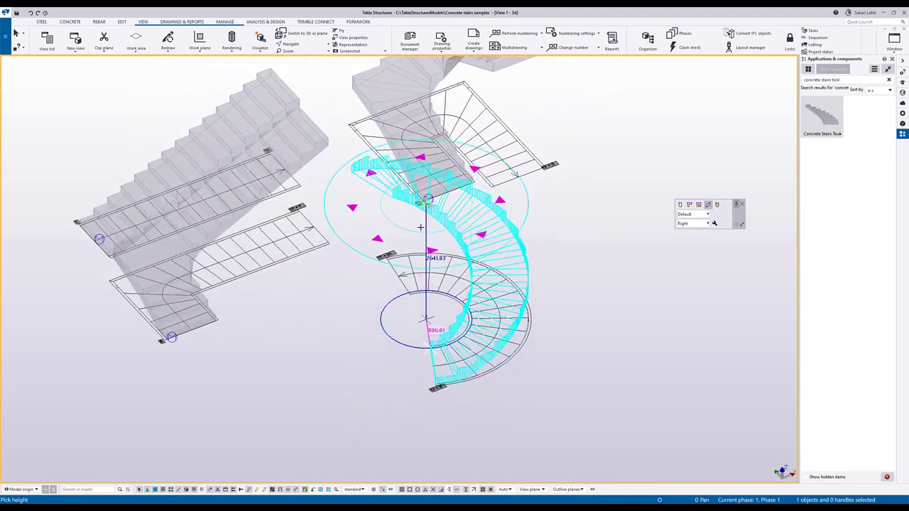
type("2500")
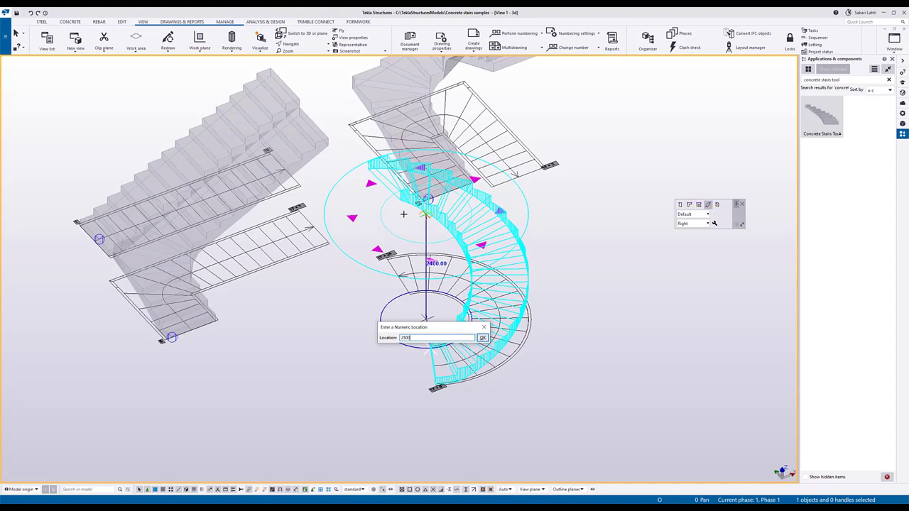
key("Return")
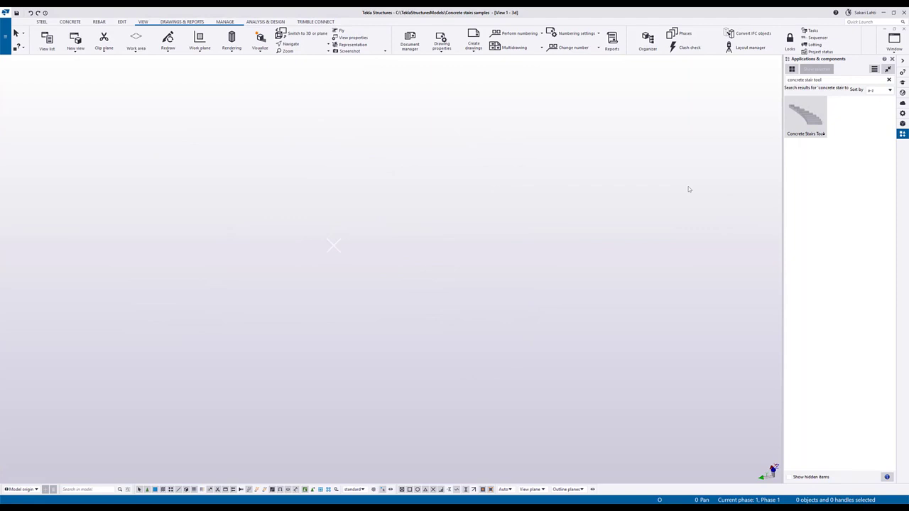
Create a new short concrete stair block with two picks, end the command and select it
double_click(795, 126)
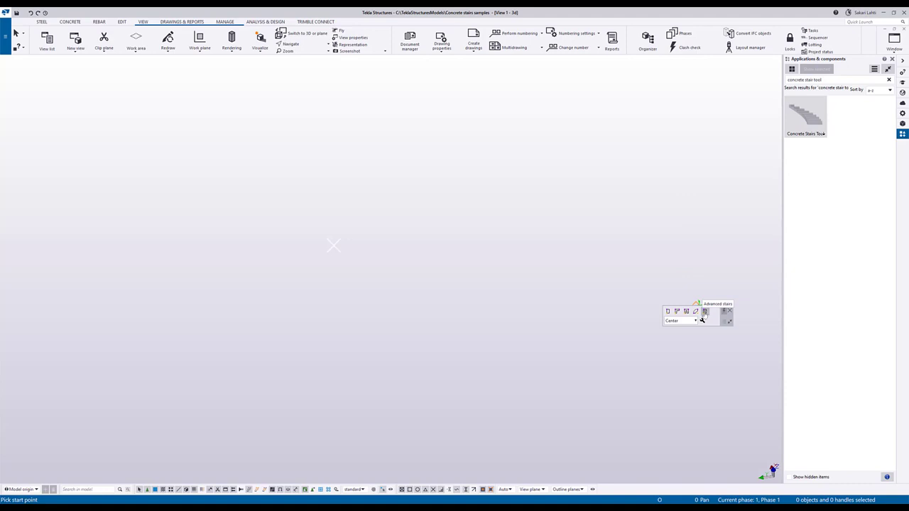
left_click(440, 371)
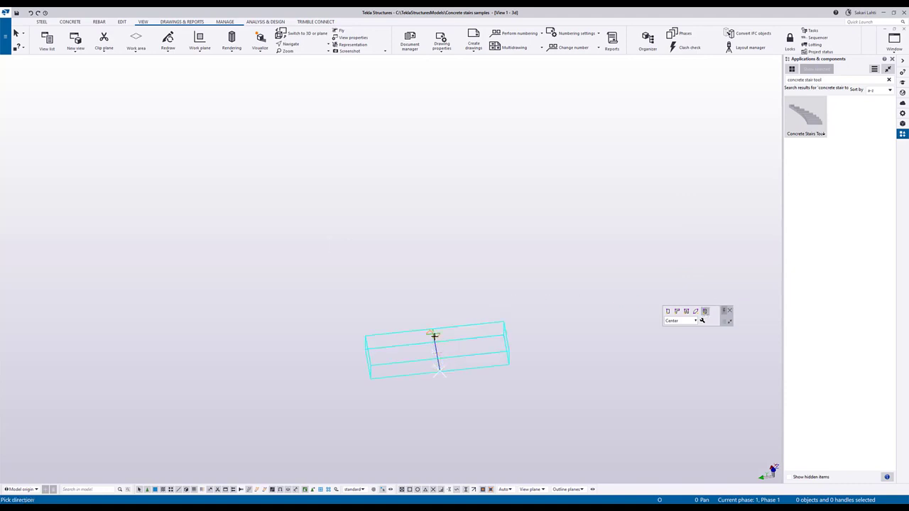
left_click(433, 335)
right_click(445, 310)
left_click(463, 313)
left_click(452, 338)
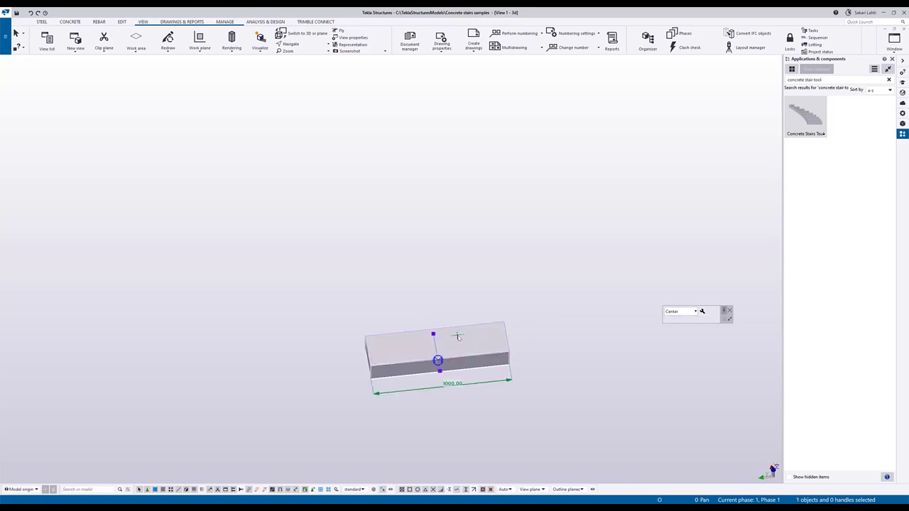
Add two step layers on top of the block, then remove both again
scroll(458, 336, "up", 2)
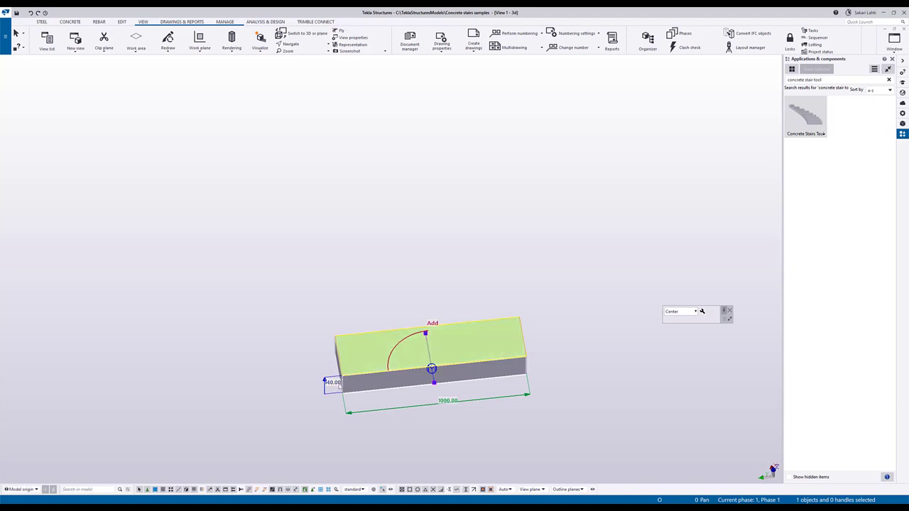
left_click(339, 362)
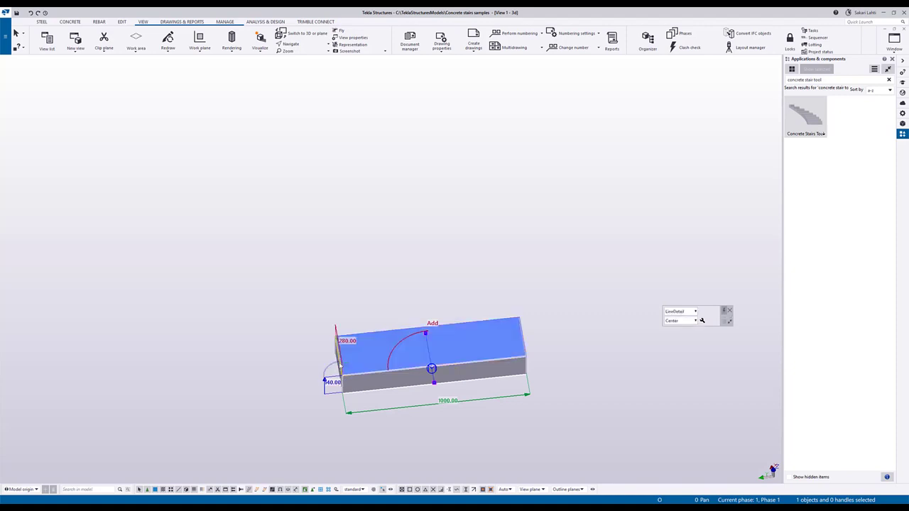
left_click(432, 324)
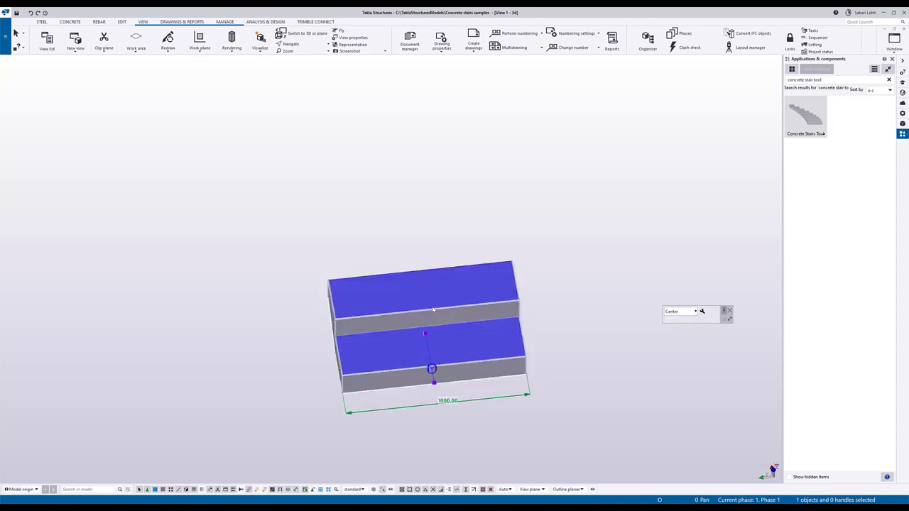
left_click(380, 273)
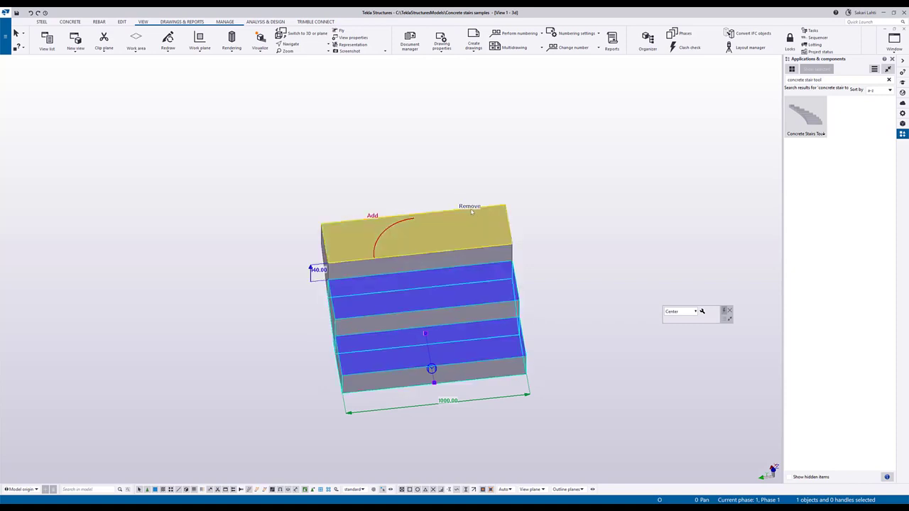
left_click(471, 210)
left_click(476, 263)
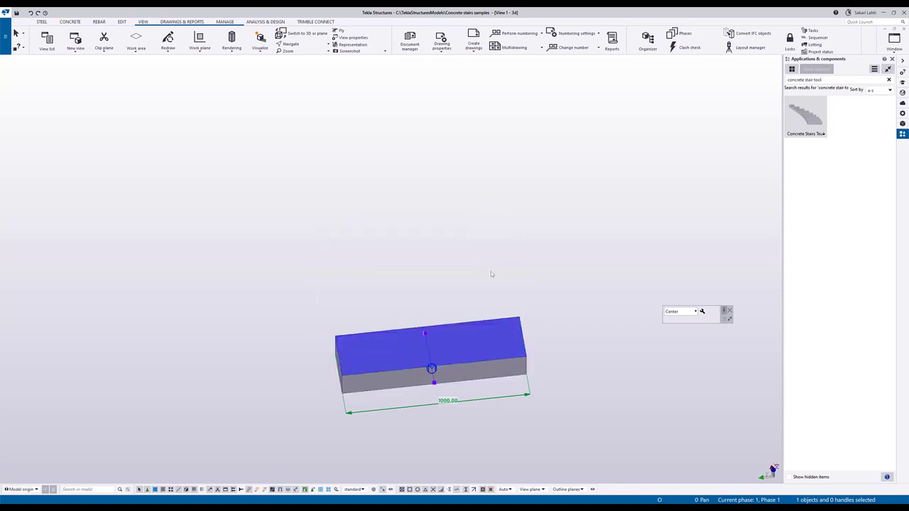
Stretch the block's right and left ends outward with slanted sides
left_click(524, 331)
left_click_drag(520, 344, 538, 320)
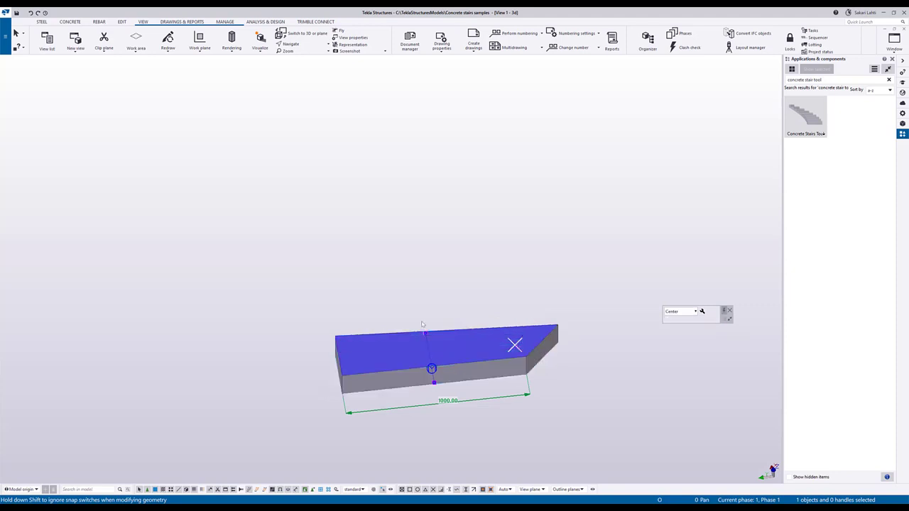
left_click(339, 353)
left_click_drag(333, 363, 320, 369)
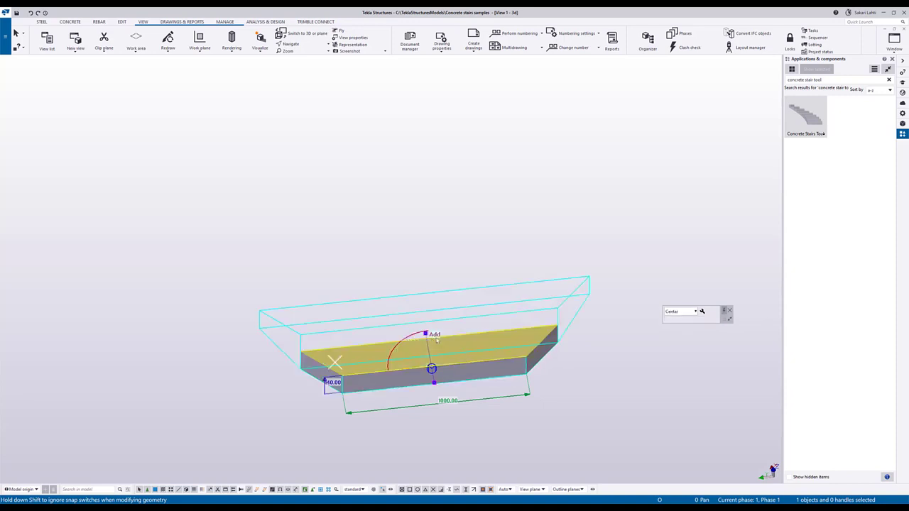
Add three steps on top of the widened slab
left_click(433, 335)
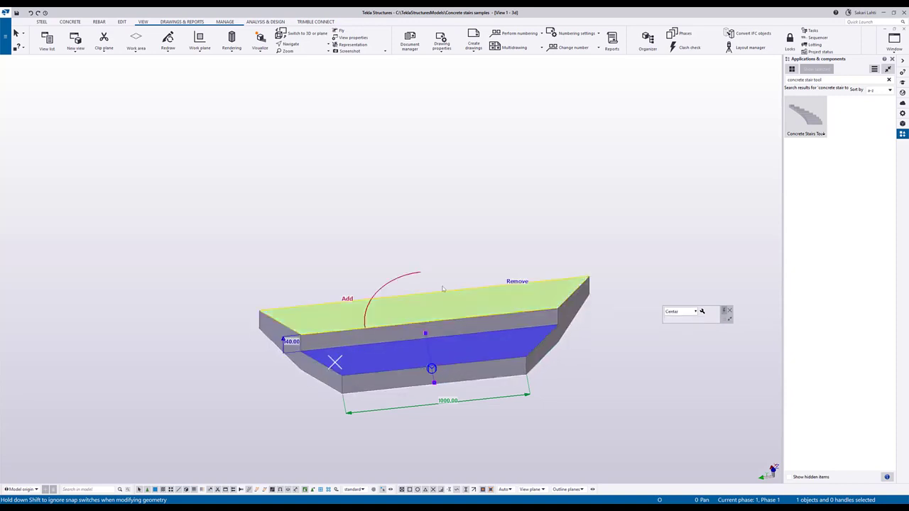
left_click(347, 299)
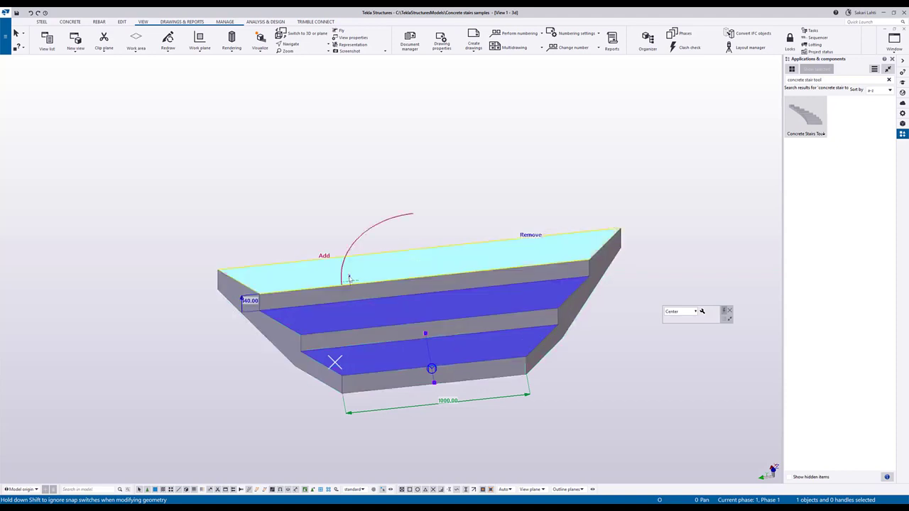
left_click(325, 258)
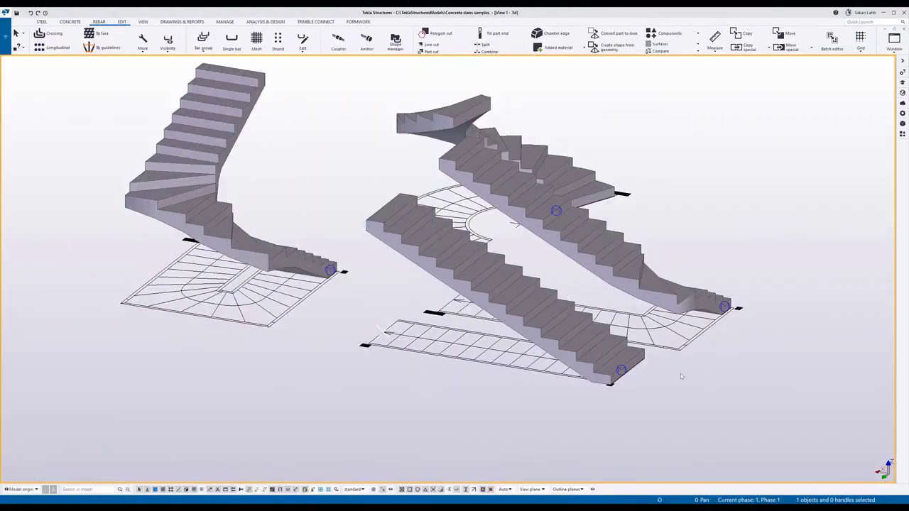
Shorten the middle straight stair to 3420 and set its height to 1500 and width 1000
left_click(592, 353)
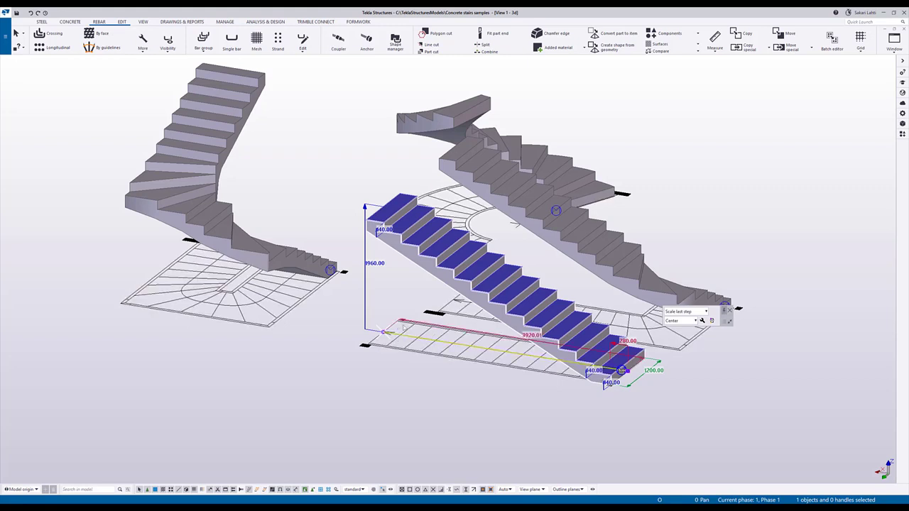
left_click_drag(403, 321, 421, 326)
left_click(394, 268)
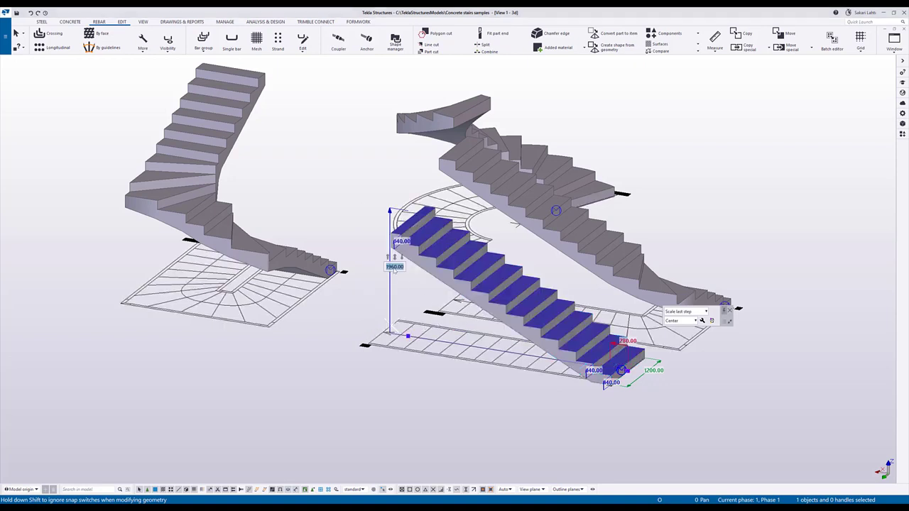
type("1500")
key("Return")
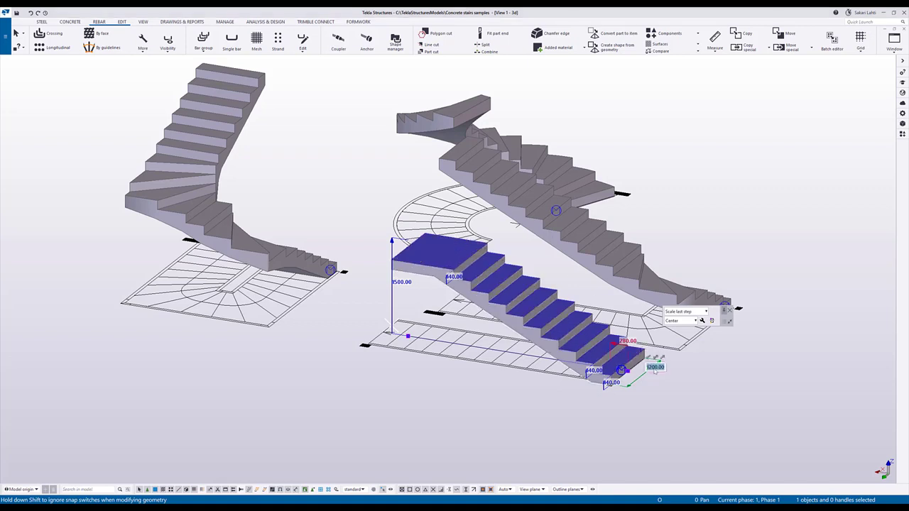
type("00")
key("Return")
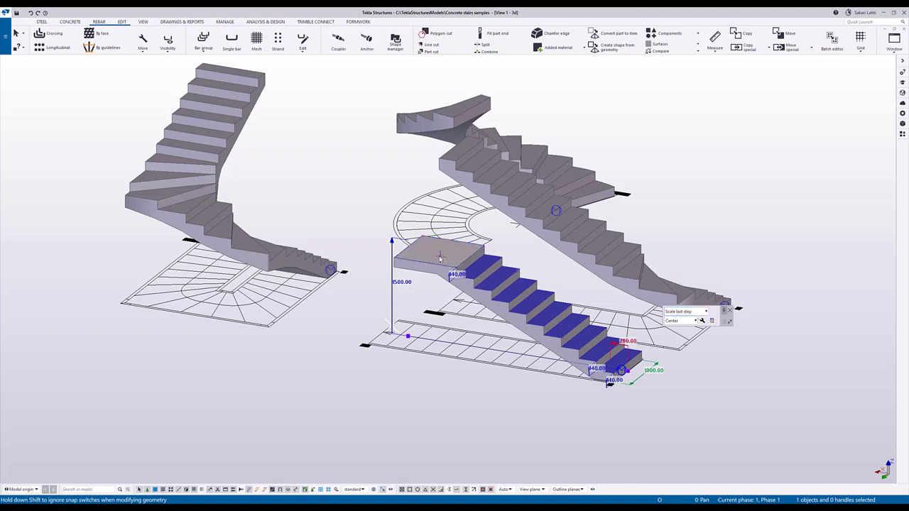
Choose Scale step height and set the step height to 250
left_click(692, 312)
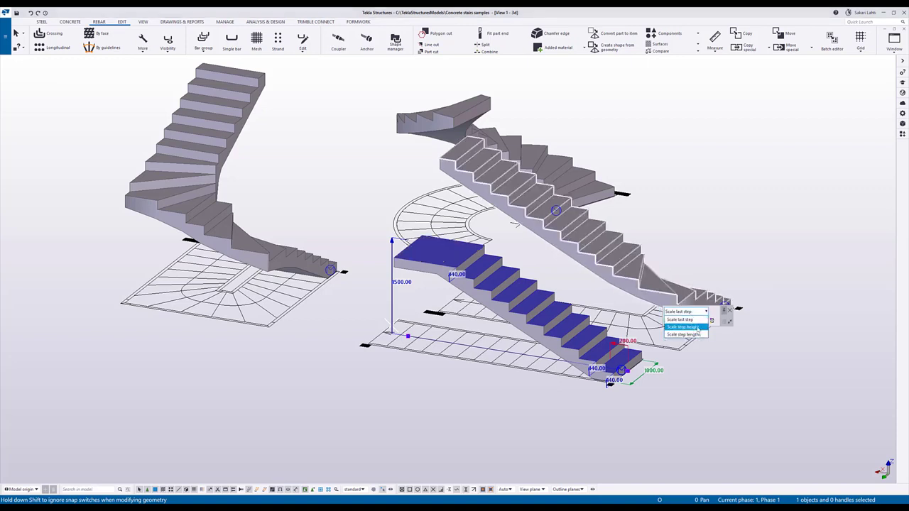
left_click(697, 327)
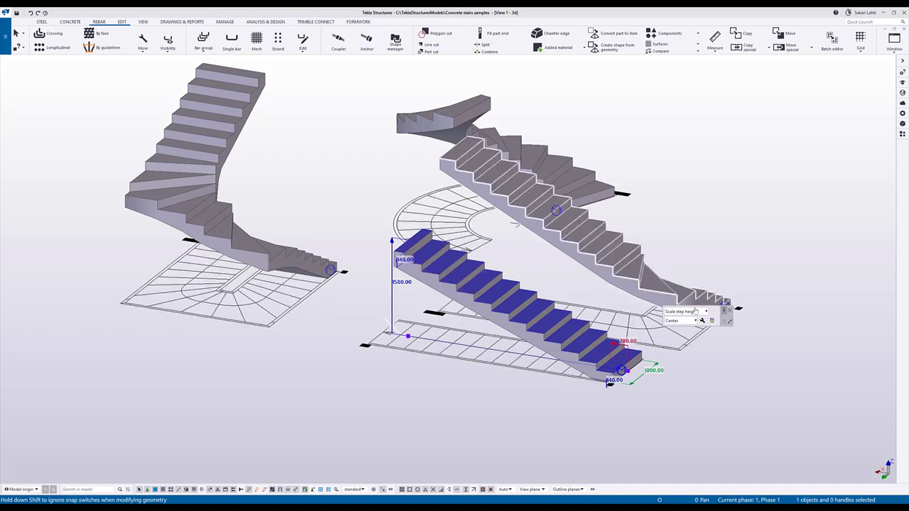
left_click(694, 315)
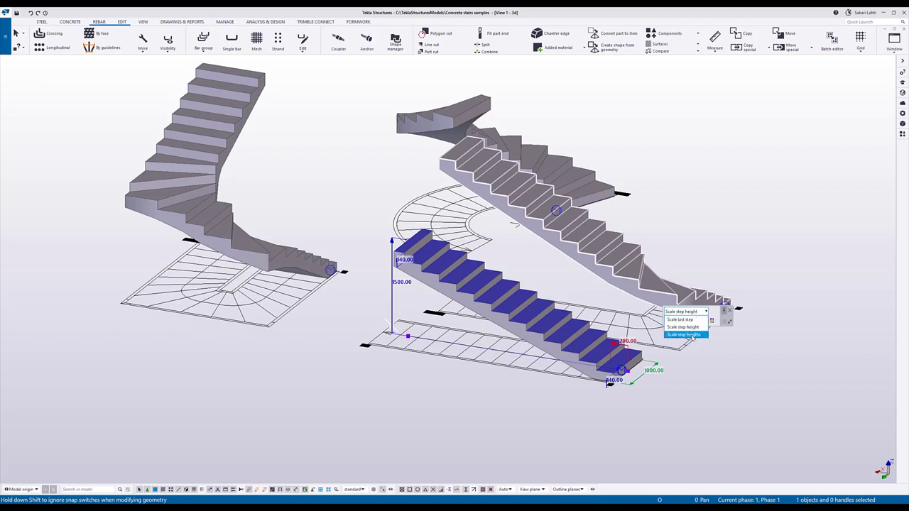
left_click(692, 334)
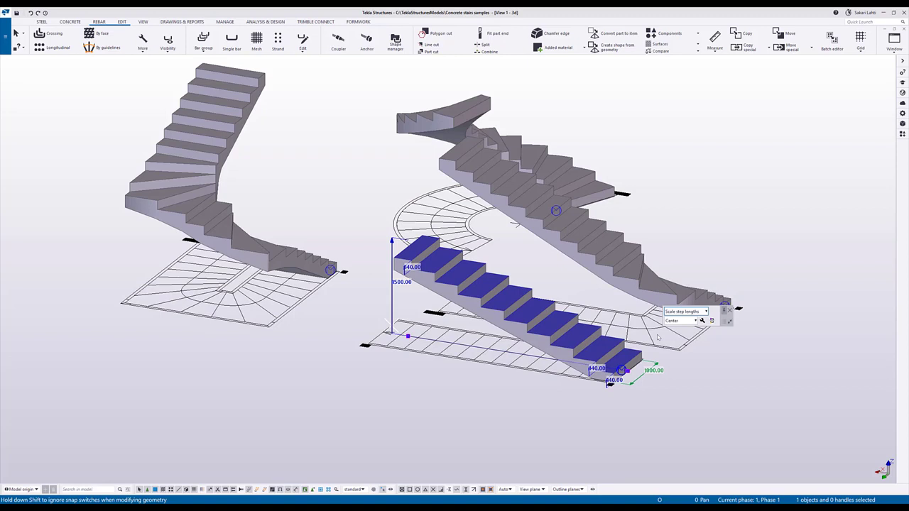
left_click(685, 313)
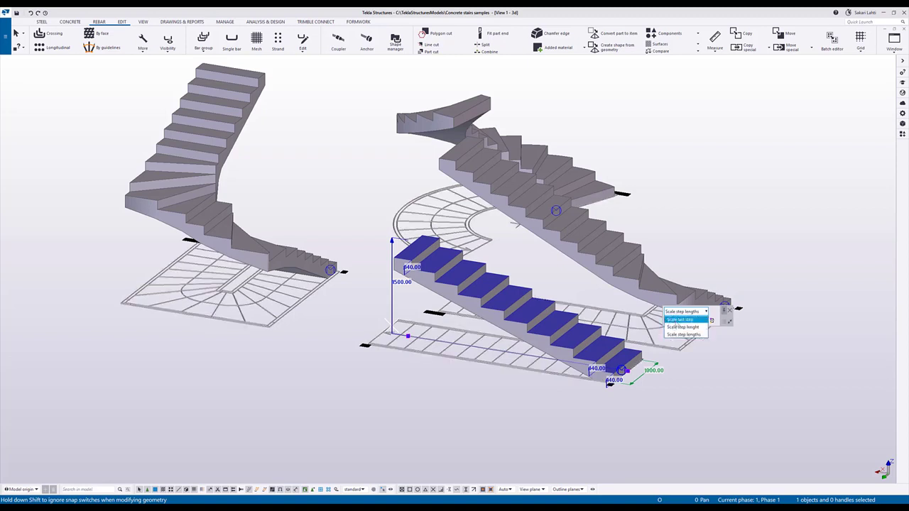
left_click(682, 328)
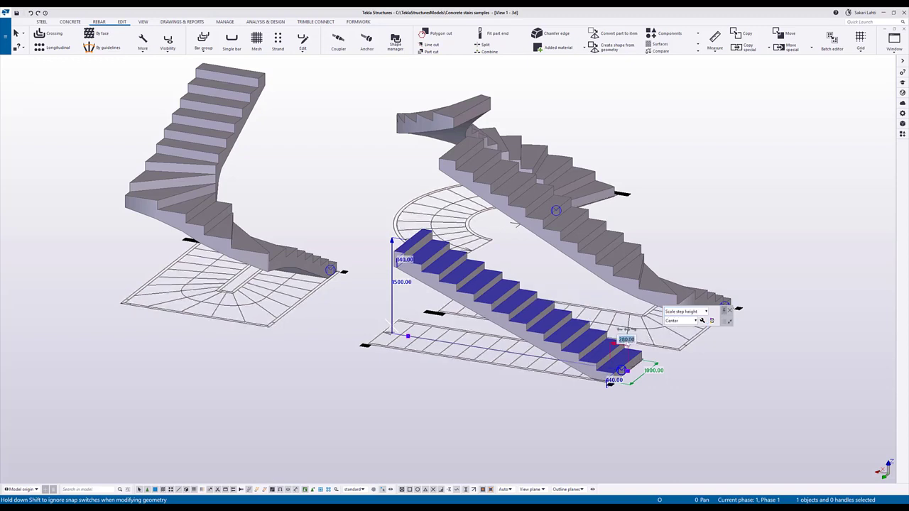
type("250")
key("Return")
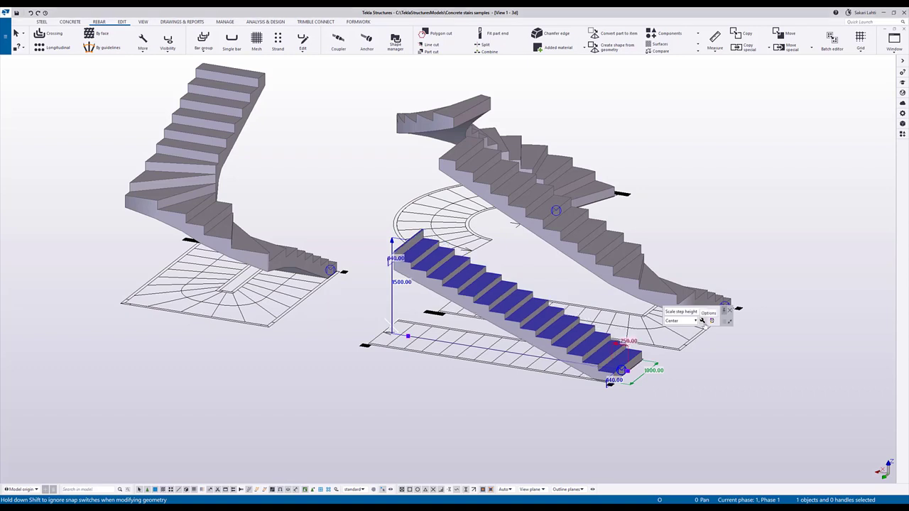
Change the stair's Thickness property from 150 to 200 and recheck it in Parameters
left_click(701, 321)
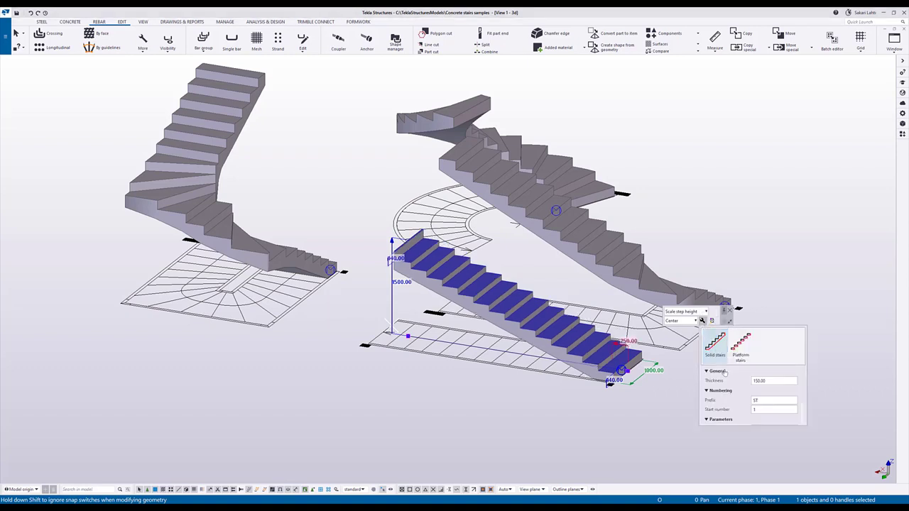
double_click(772, 381)
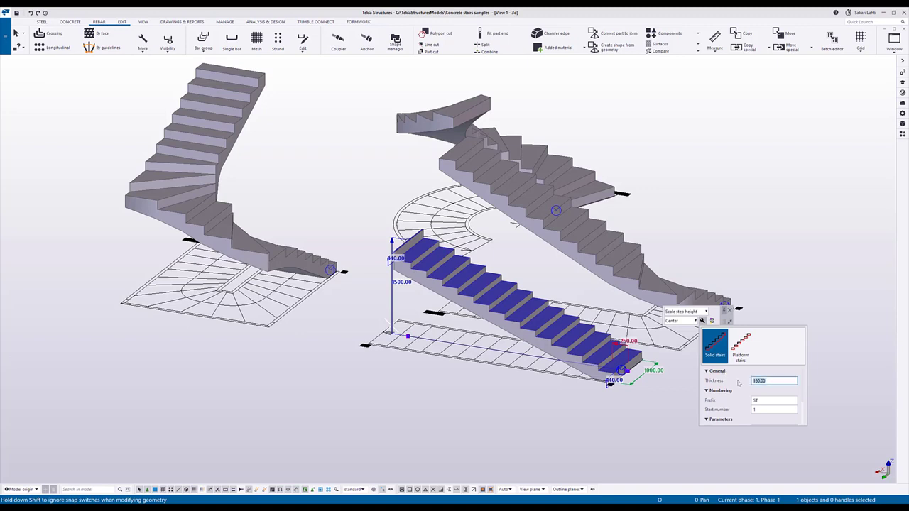
key("Escape")
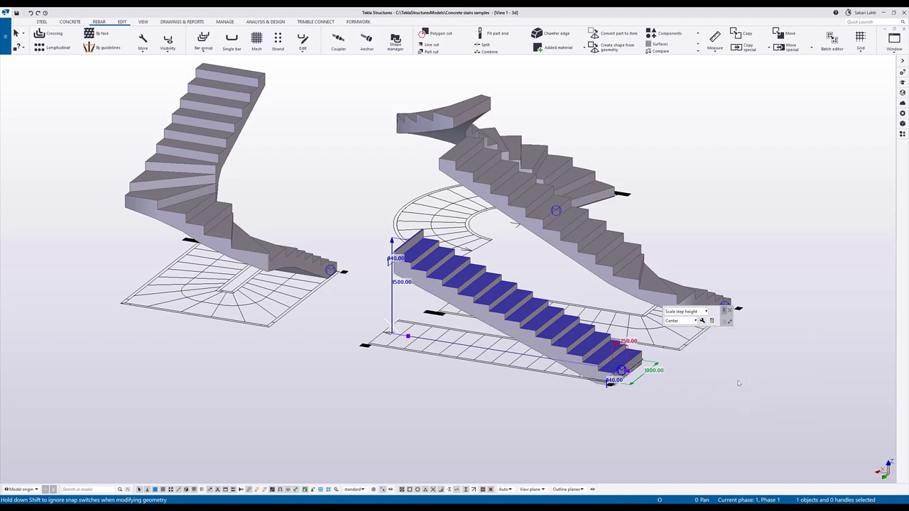
left_click(701, 321)
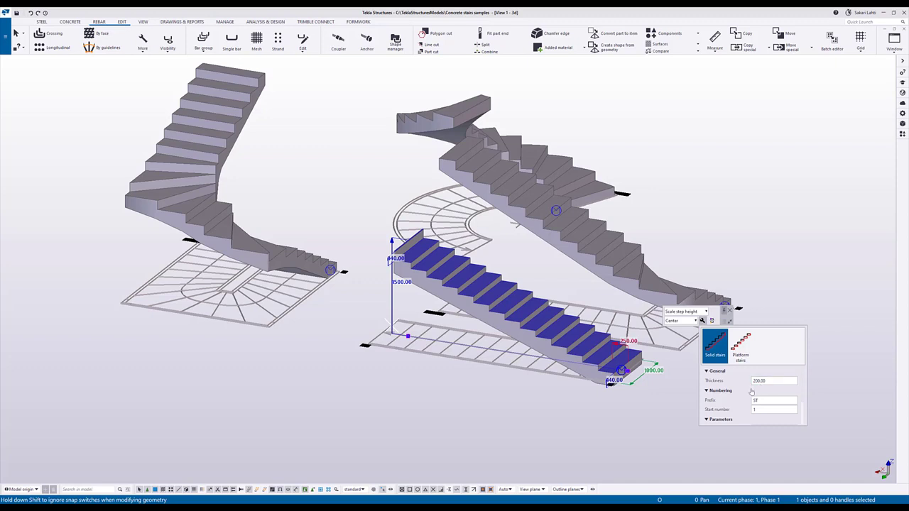
scroll(751, 391, "down", 3)
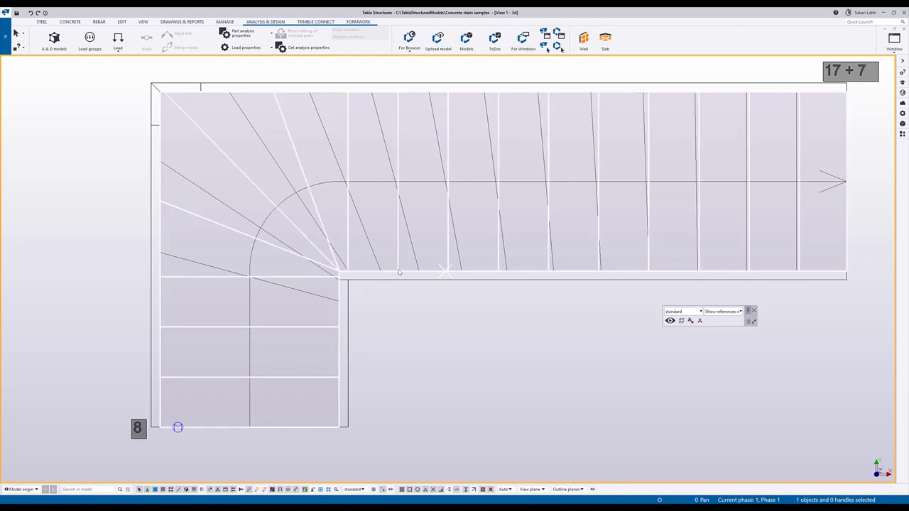
left_click(399, 272)
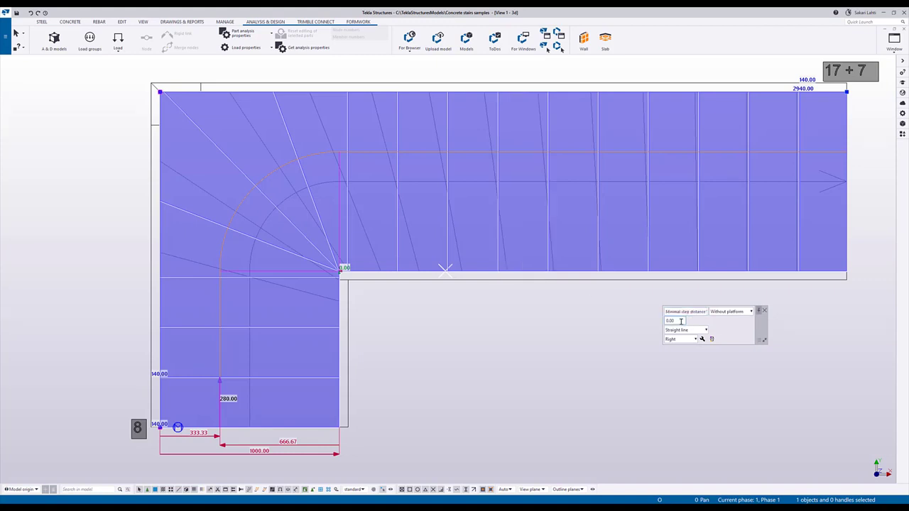
left_click(680, 321)
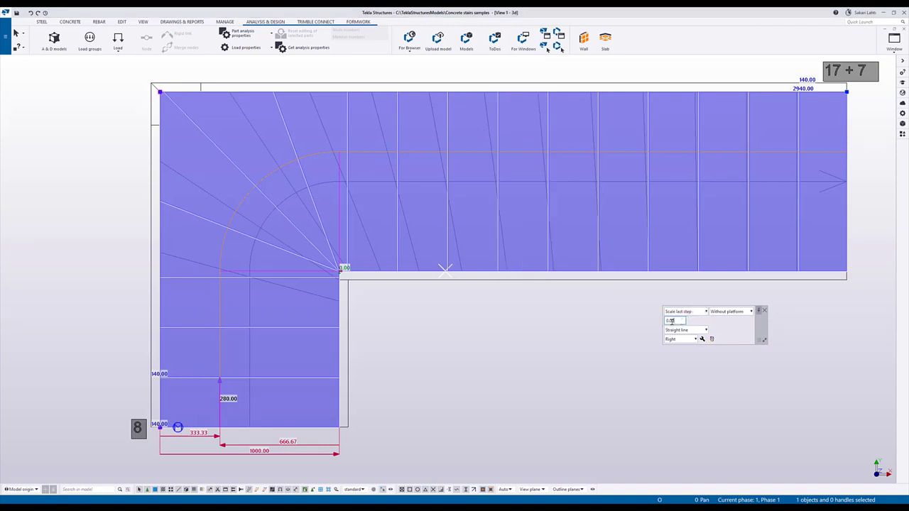
type("50")
key("Return")
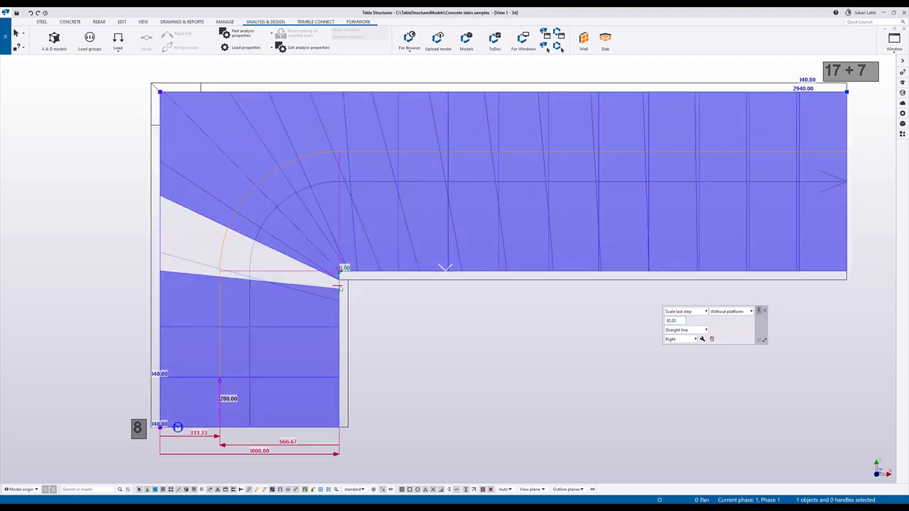
left_click(699, 331)
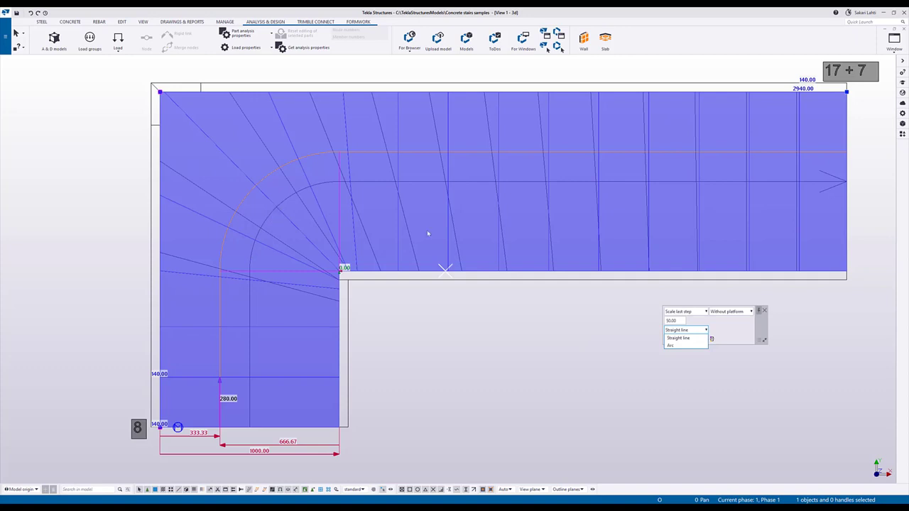
left_click(678, 338)
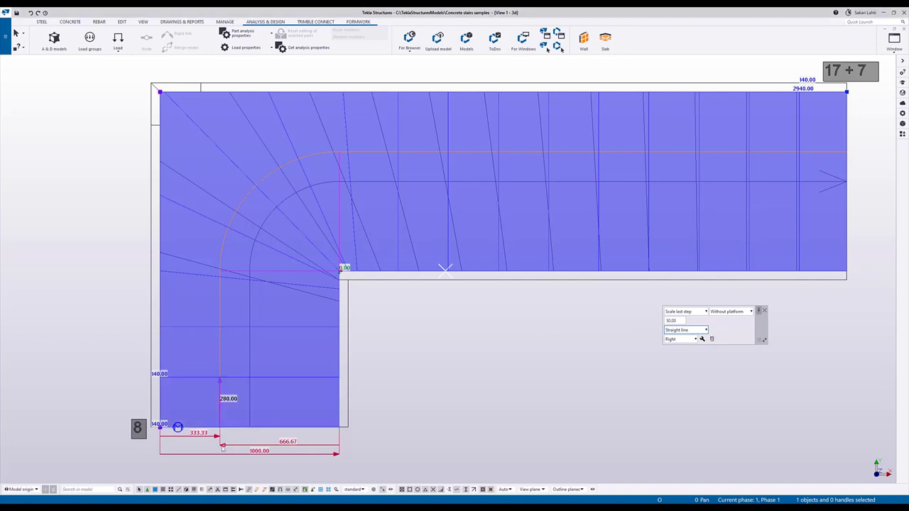
Split the bottom width into 500/500 and enter a 500 winder corner offset
left_click_drag(222, 446, 249, 429)
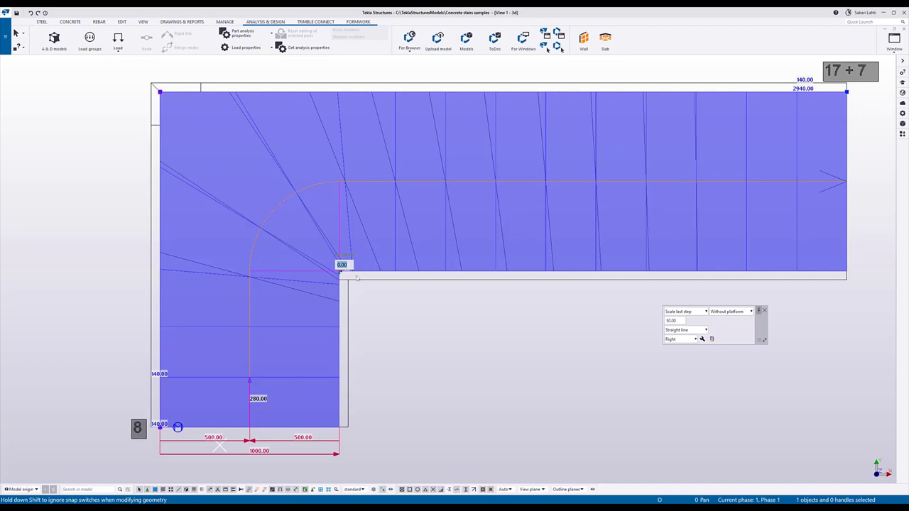
type("500")
key("Return")
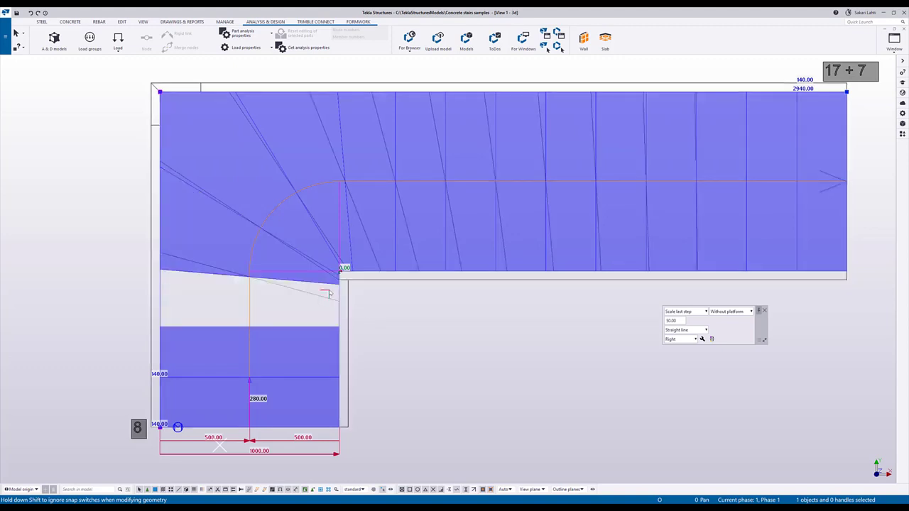
Move two winder step corner points near the inner corner to change the fan
mouse_move(328, 293)
left_mouse_down()
mouse_move(342, 287)
mouse_move(339, 302)
left_mouse_up()
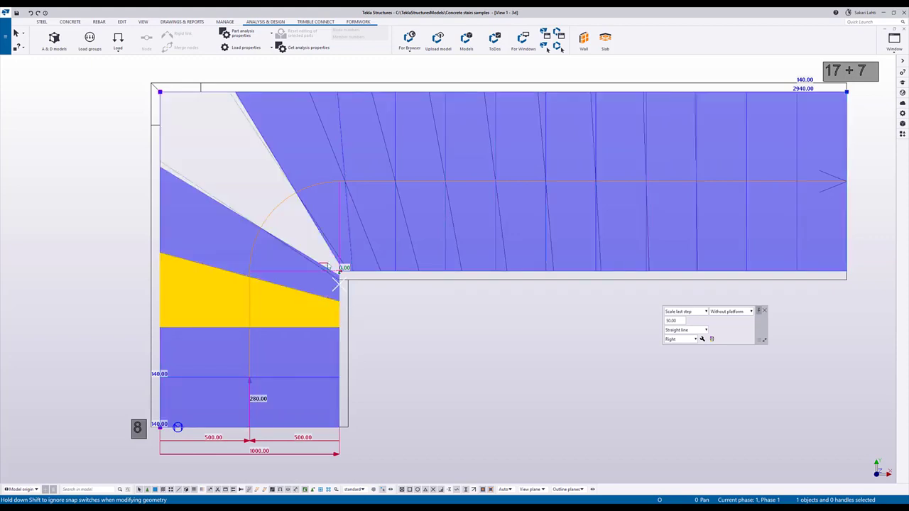
mouse_move(338, 282)
left_mouse_down()
mouse_move(333, 270)
mouse_move(339, 280)
left_mouse_up()
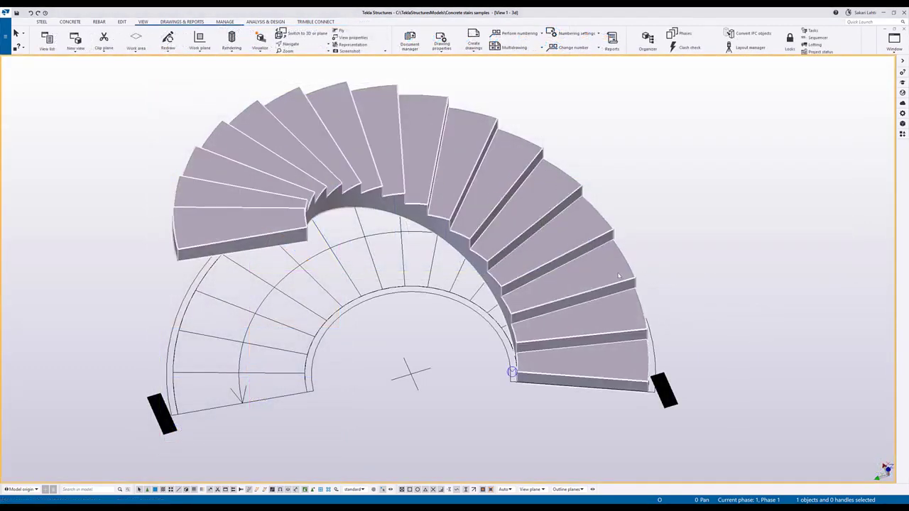
Change the spiral stair's outer edge type from Circle to Square, keeping Default step direction
left_click(617, 273)
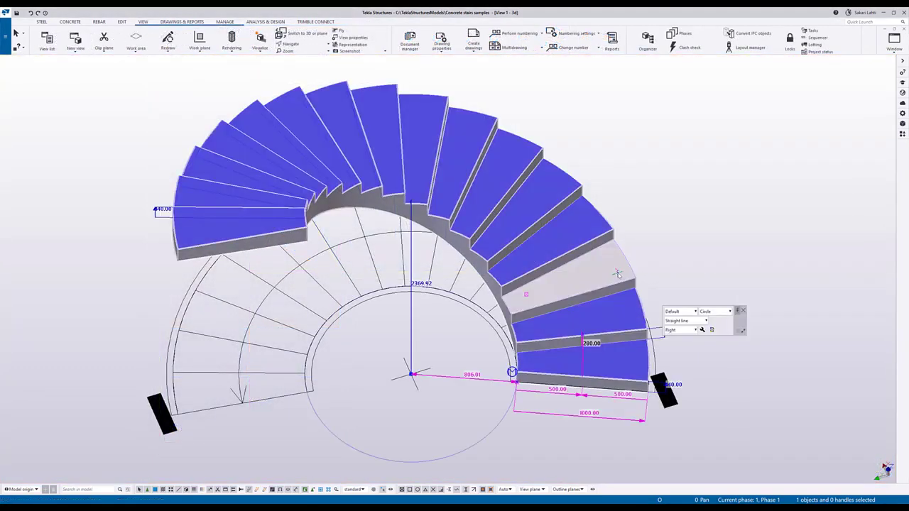
left_click(725, 312)
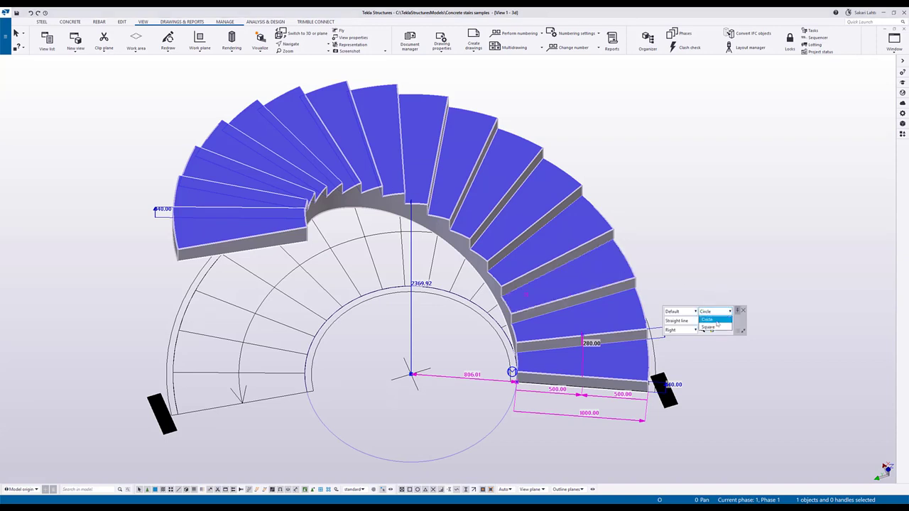
left_click(716, 326)
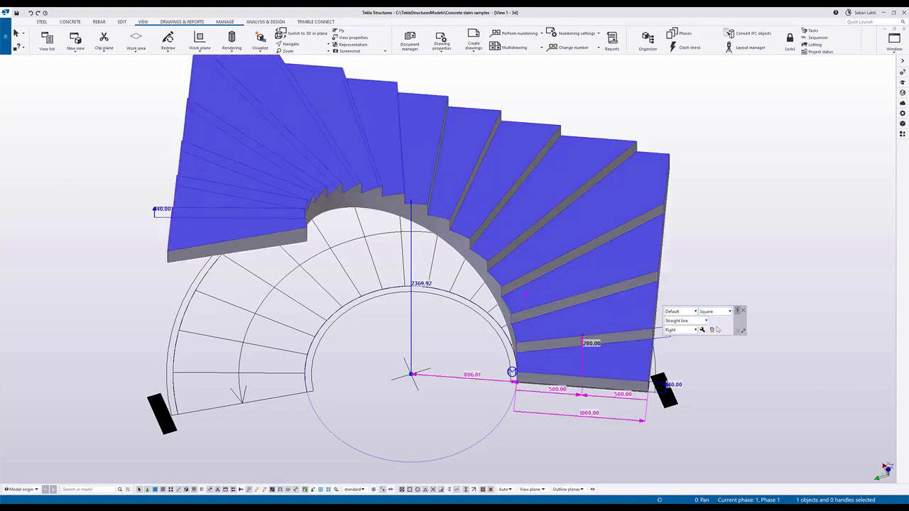
left_click(694, 312)
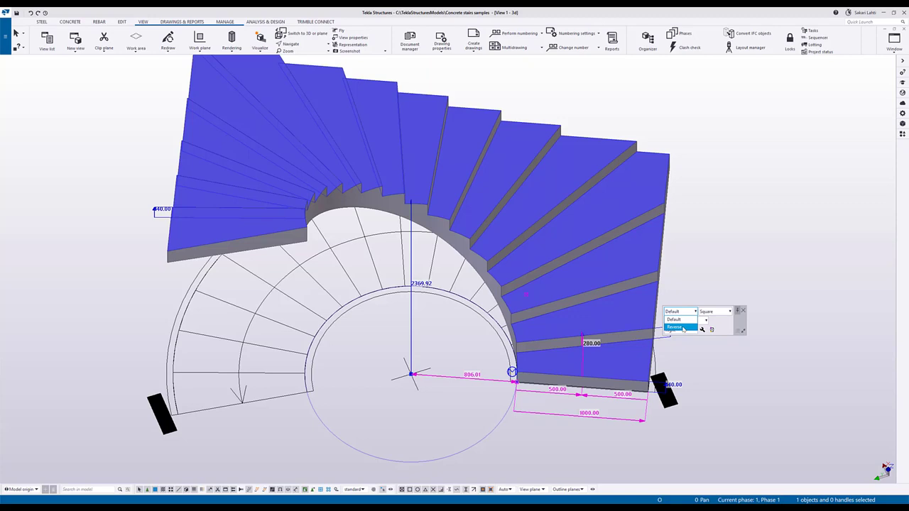
left_click(674, 320)
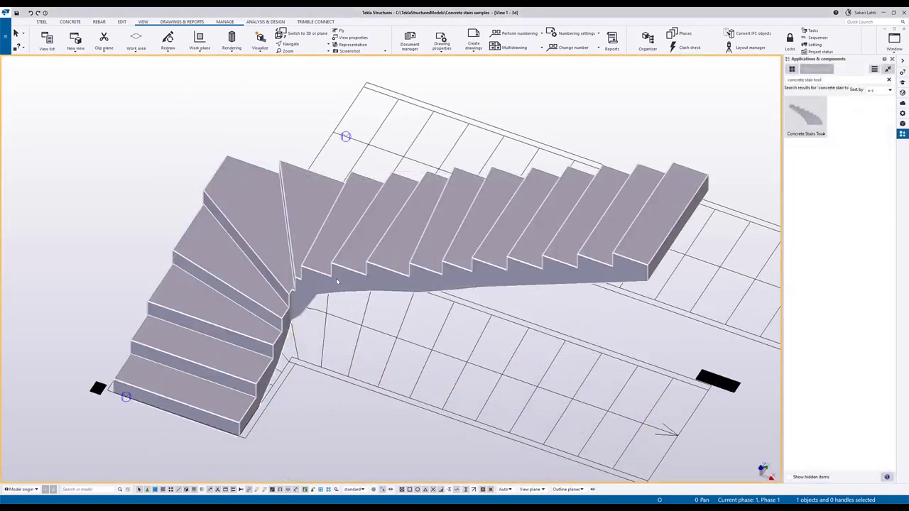
Convert the selected L-shaped stair to advanced stairs and confirm the irreversible conversion
left_click(336, 282)
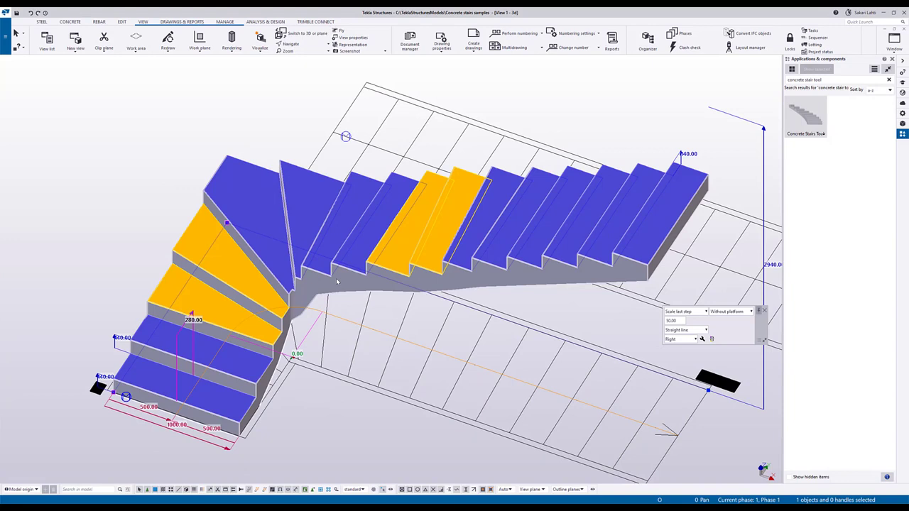
left_click(713, 341)
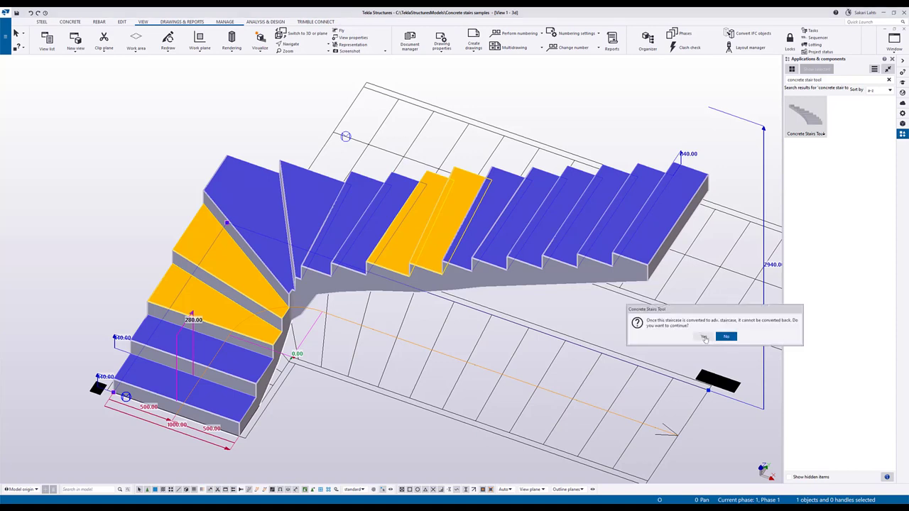
left_click(704, 337)
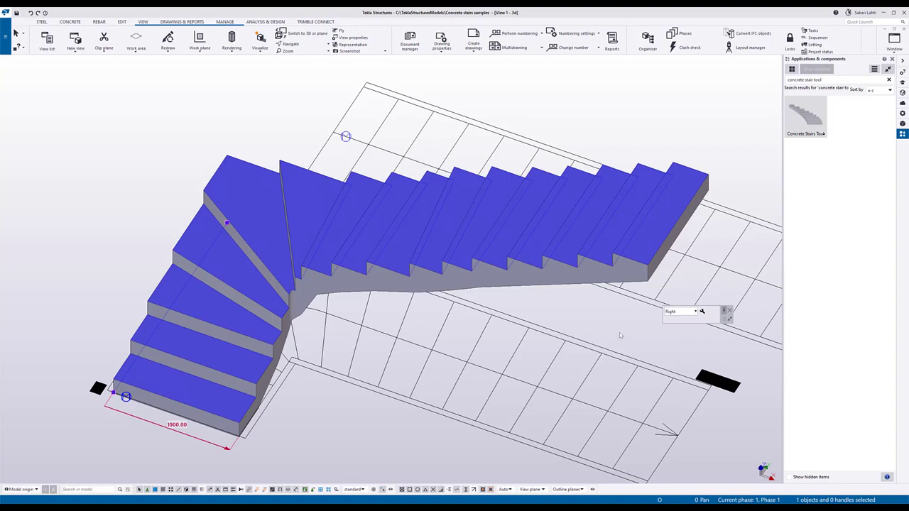
Apply a Radius corner detail to the winder landing's pointed inner corner
scroll(286, 310, "up", 5)
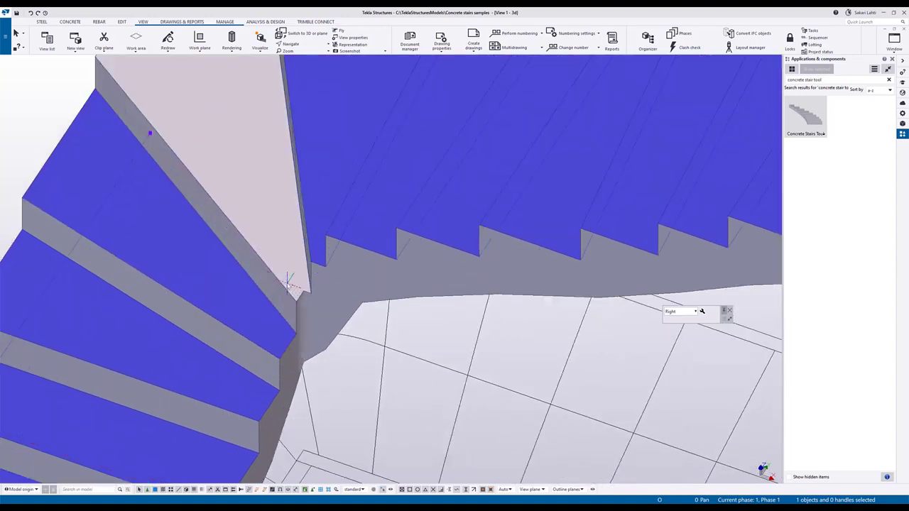
scroll(290, 281, "up", 2)
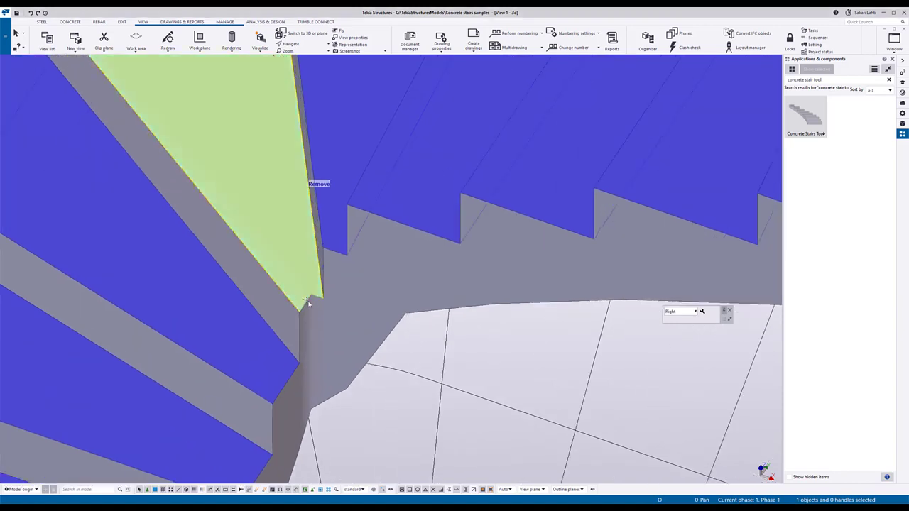
left_click(308, 304)
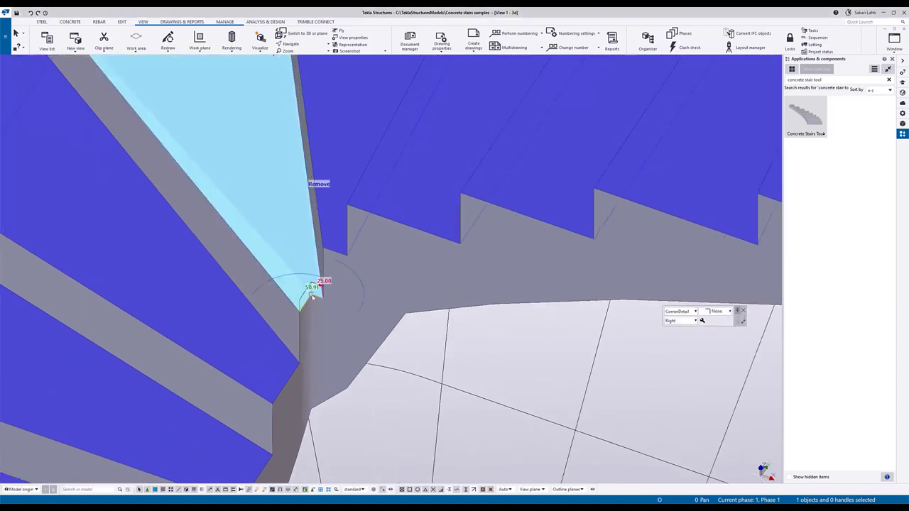
left_click(717, 316)
left_click(714, 331)
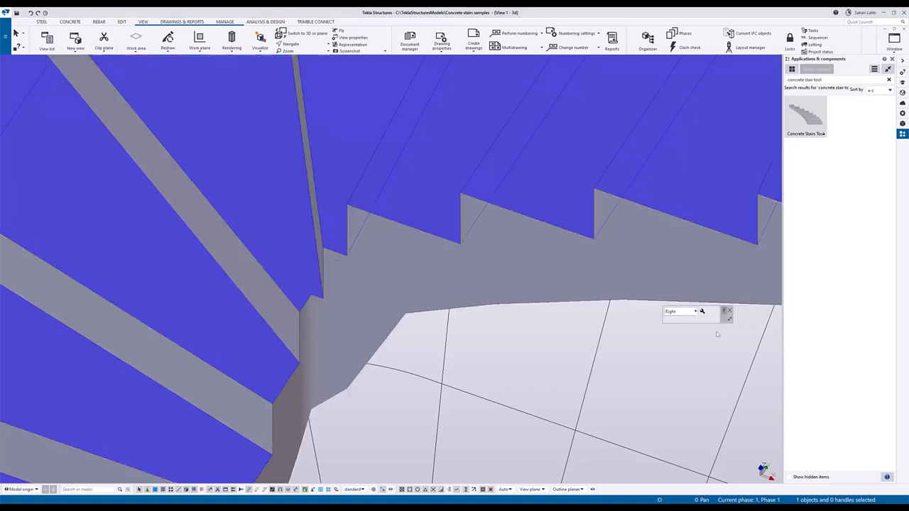
left_click(305, 291)
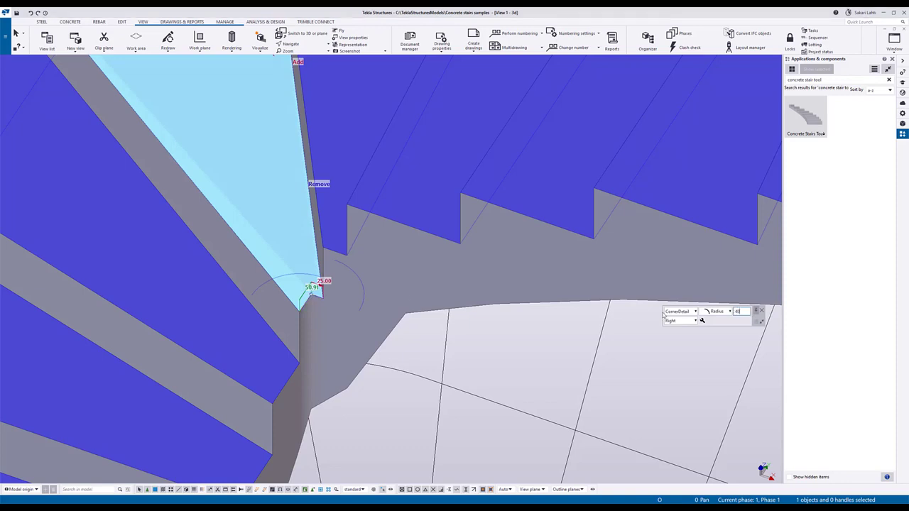
key("Return")
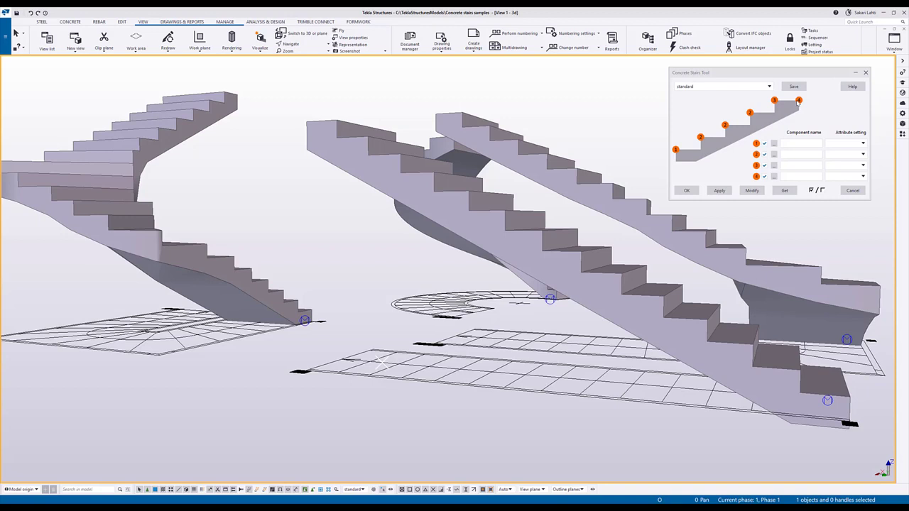
Load the Details preset, enable the StairStart component, and select the middle staircase
left_click(769, 85)
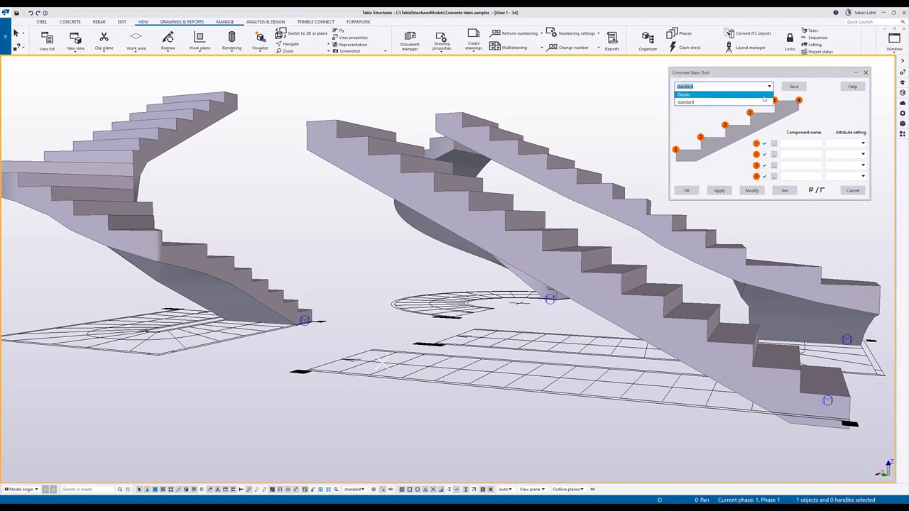
left_click(763, 97)
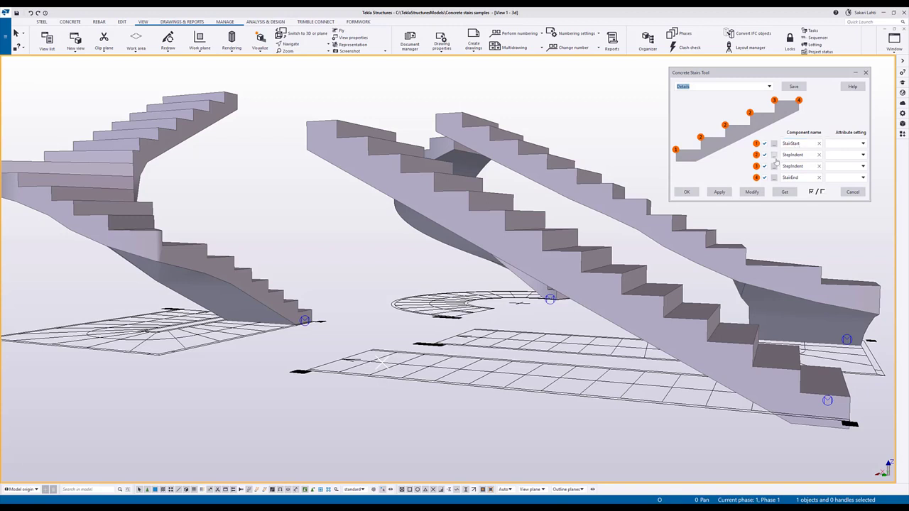
left_click(812, 192)
left_click(764, 144)
left_click(572, 266)
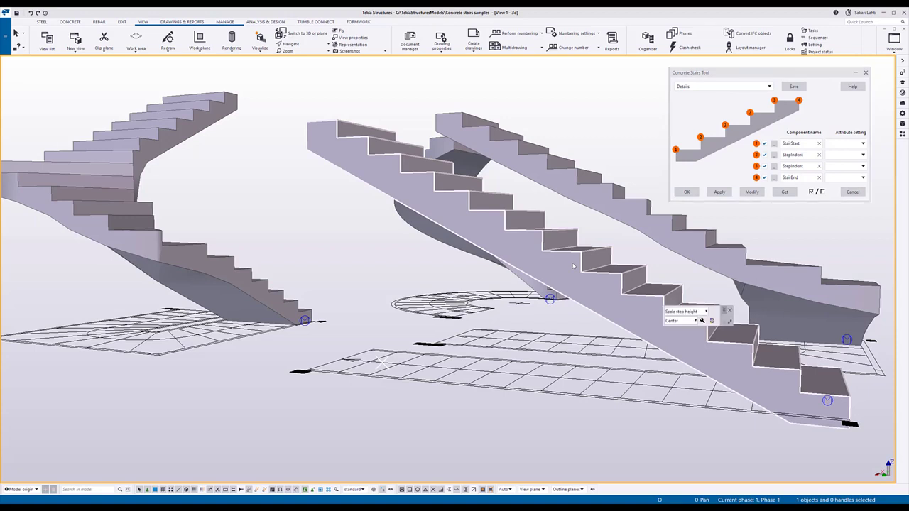
Apply the Details step components to the middle staircase with Modify
left_click(752, 193)
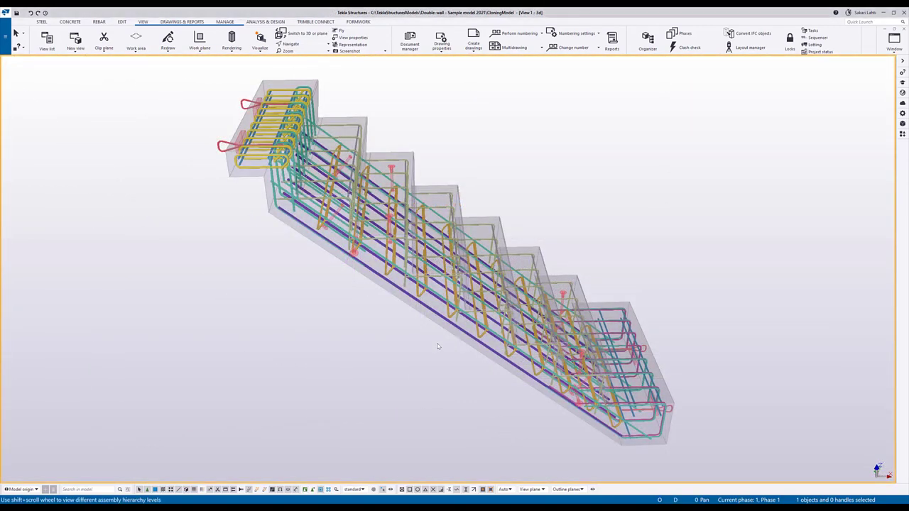
middle_click_drag(437, 342, 394, 307, "ctrl")
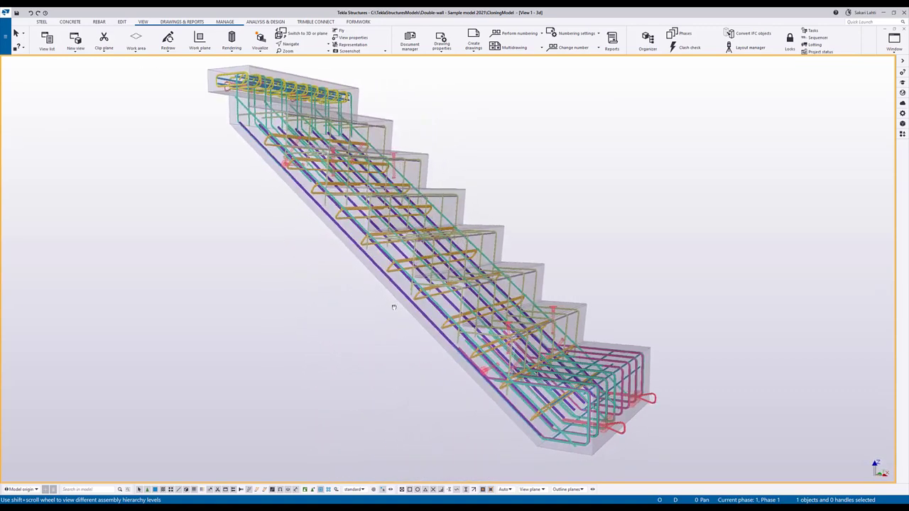